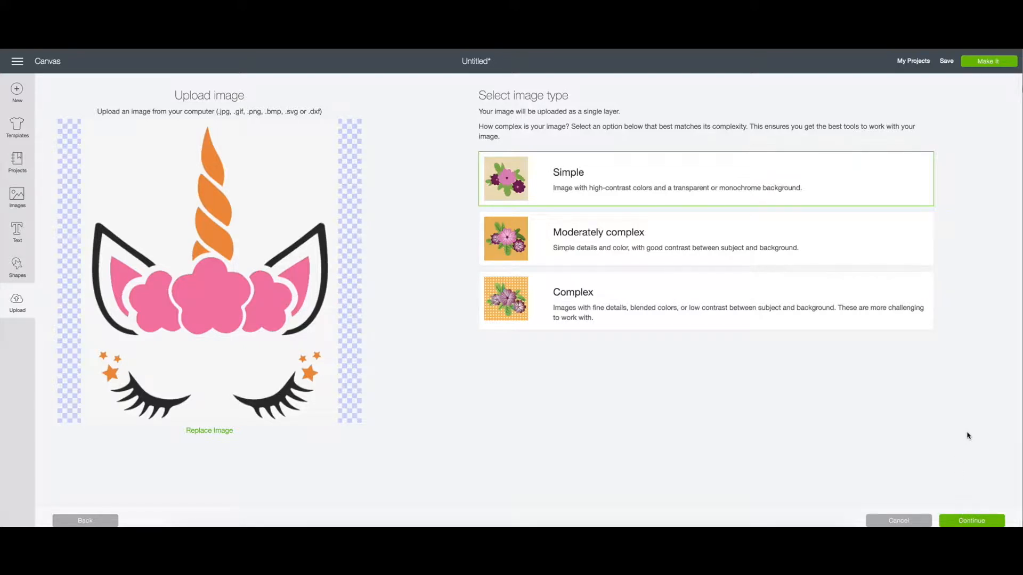
Continue with the Simple image type and erase the background and the two uppermost horn segments with Select & erase.
left_click(973, 521)
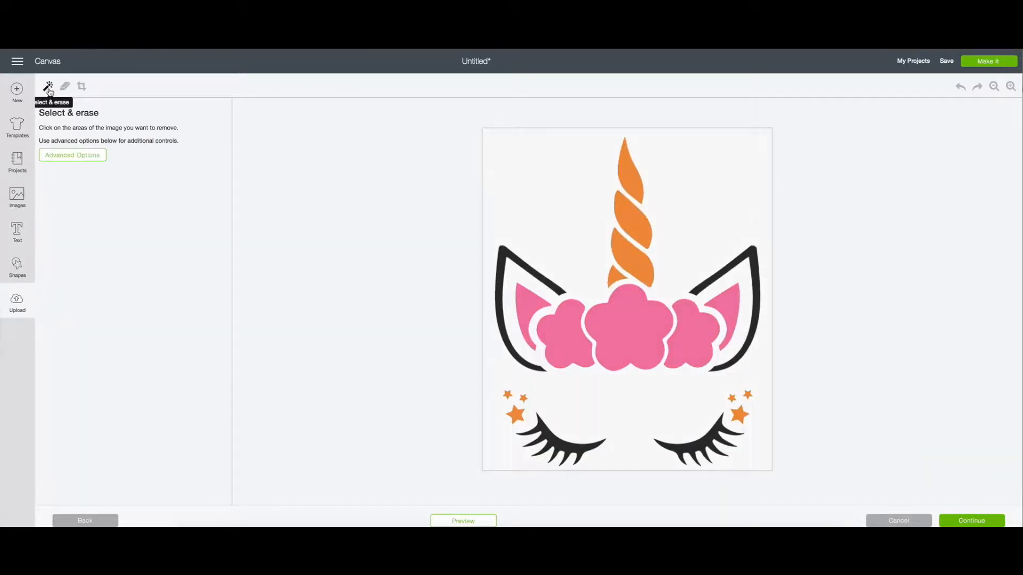
left_click(565, 203)
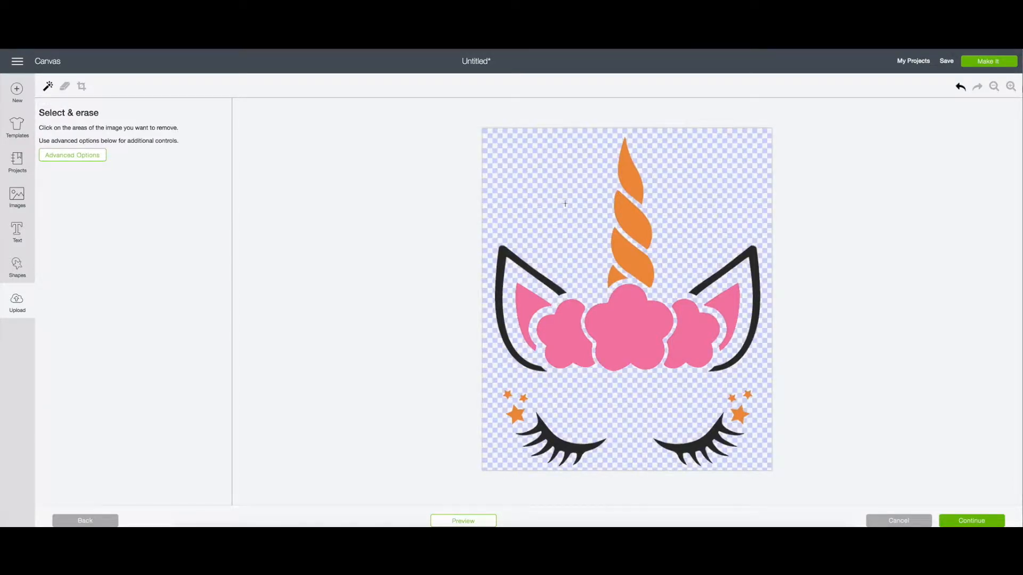
left_click(624, 177)
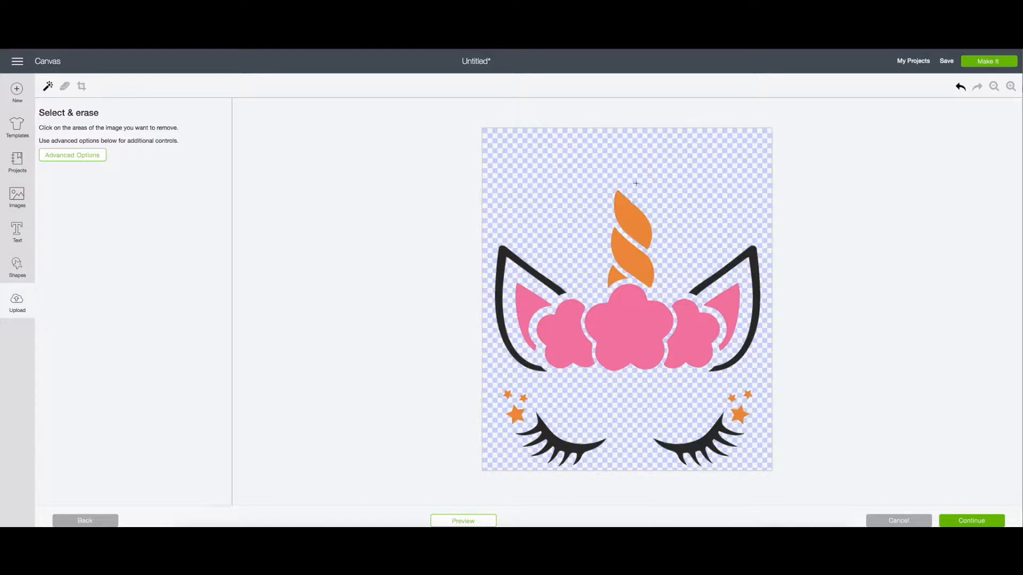
left_click(627, 210)
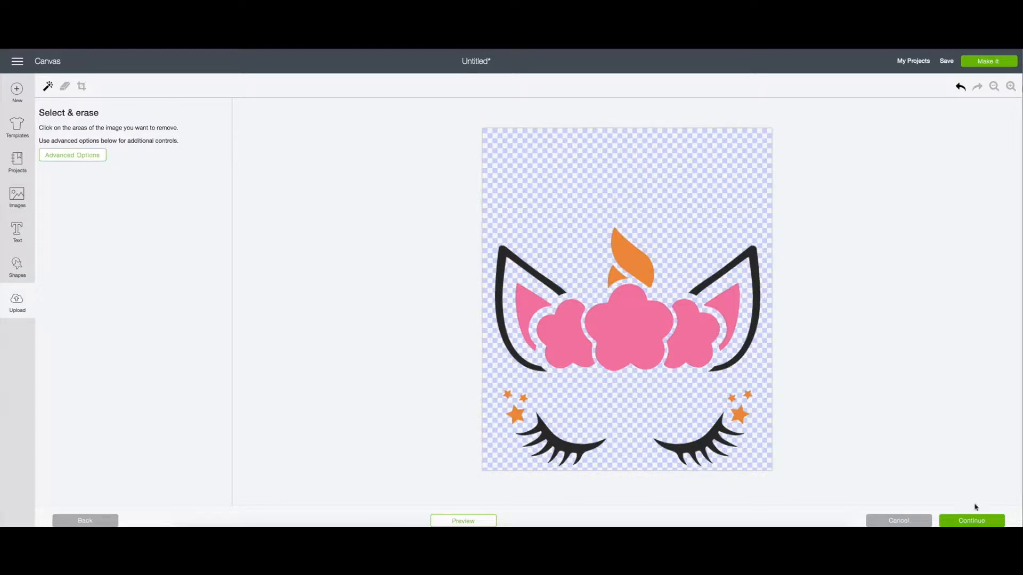
Preview the unicorn as a cut image to check for leftover horn pieces, and return to the image cleanup.
left_click(980, 521)
left_click(657, 258)
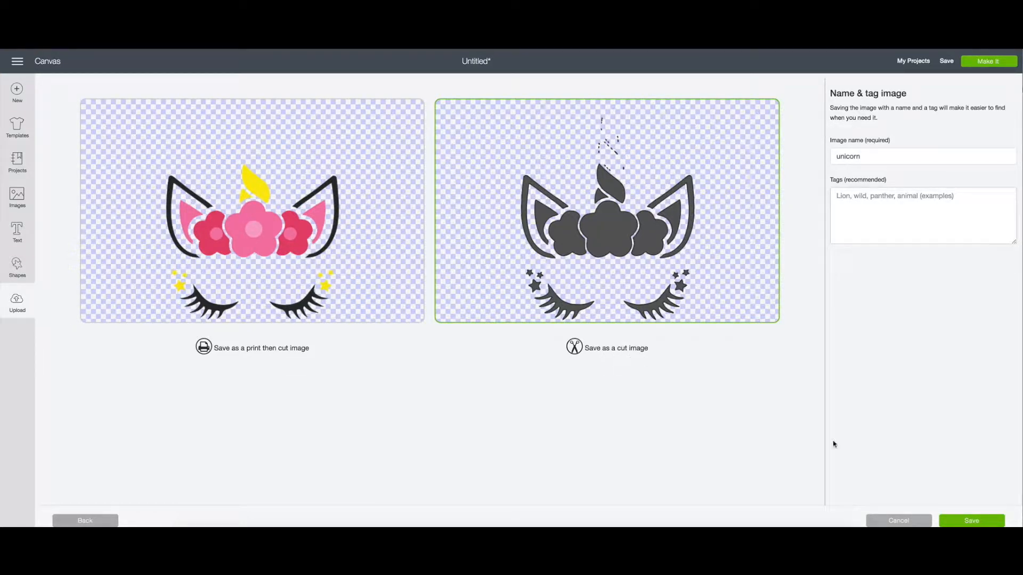
left_click(107, 519)
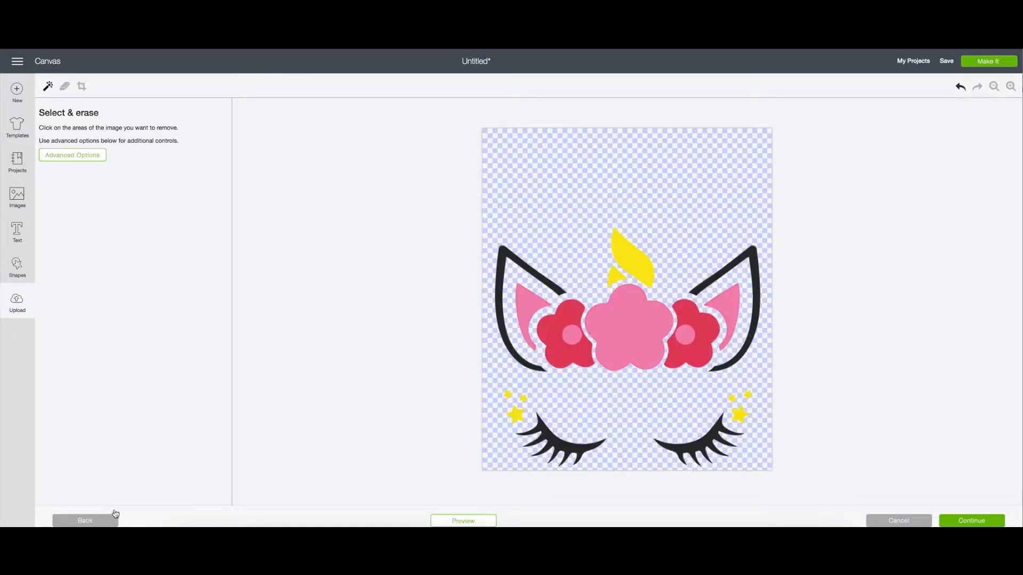
Erase the horn, flowers, inner ears and stars with an enlarged eraser, keeping only the black ear outlines and eyelashes.
left_click(65, 87)
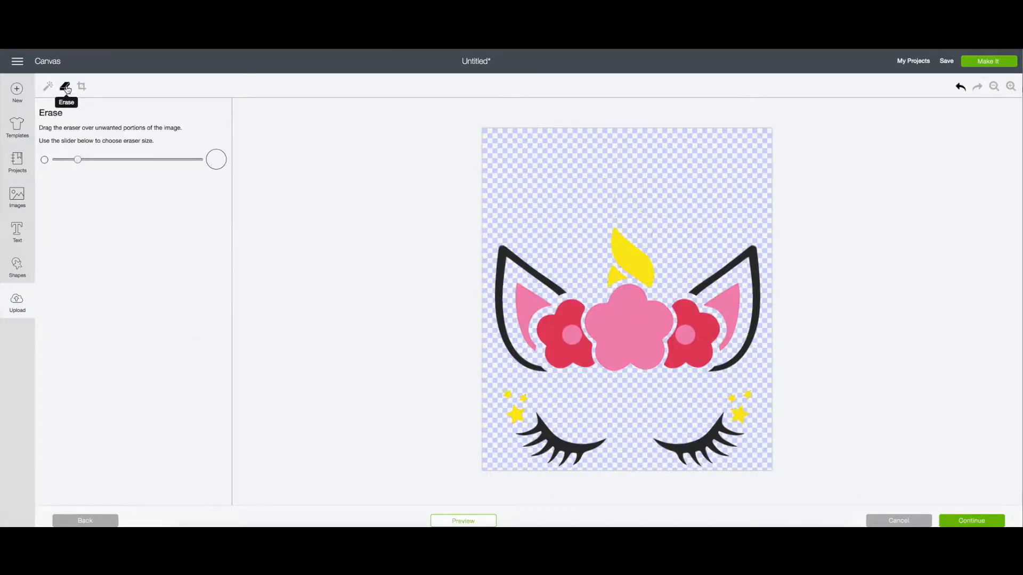
left_click_drag(75, 161, 119, 161)
mouse_move(622, 184)
left_mouse_down()
mouse_move(617, 216)
mouse_move(627, 155)
mouse_move(651, 226)
mouse_move(633, 154)
mouse_move(621, 158)
mouse_move(615, 261)
mouse_move(644, 277)
mouse_move(653, 271)
mouse_move(624, 241)
mouse_move(614, 285)
mouse_move(624, 216)
mouse_move(613, 164)
mouse_move(640, 151)
mouse_move(624, 292)
mouse_move(667, 318)
mouse_move(671, 306)
mouse_move(710, 314)
mouse_move(734, 290)
mouse_move(718, 343)
mouse_move(669, 329)
mouse_move(710, 329)
mouse_move(662, 330)
mouse_move(597, 307)
mouse_move(600, 331)
mouse_move(627, 348)
mouse_move(616, 359)
mouse_move(597, 350)
mouse_move(660, 359)
mouse_move(505, 396)
mouse_move(764, 416)
mouse_move(739, 413)
mouse_move(732, 396)
mouse_move(749, 398)
mouse_move(764, 382)
left_mouse_up()
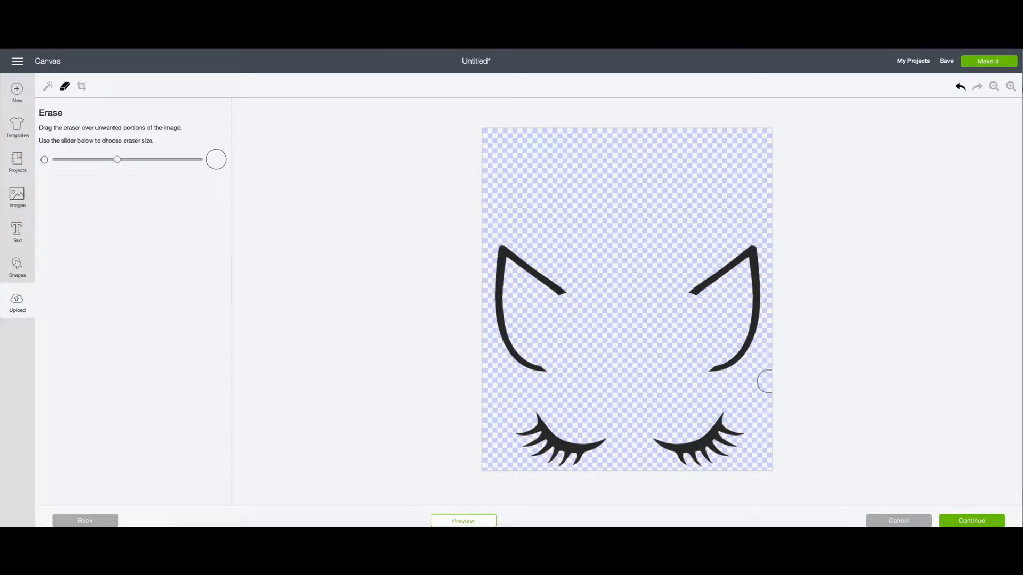
Save the cleaned ears and eyelashes as a cut image named unicorn4.
left_click(974, 521)
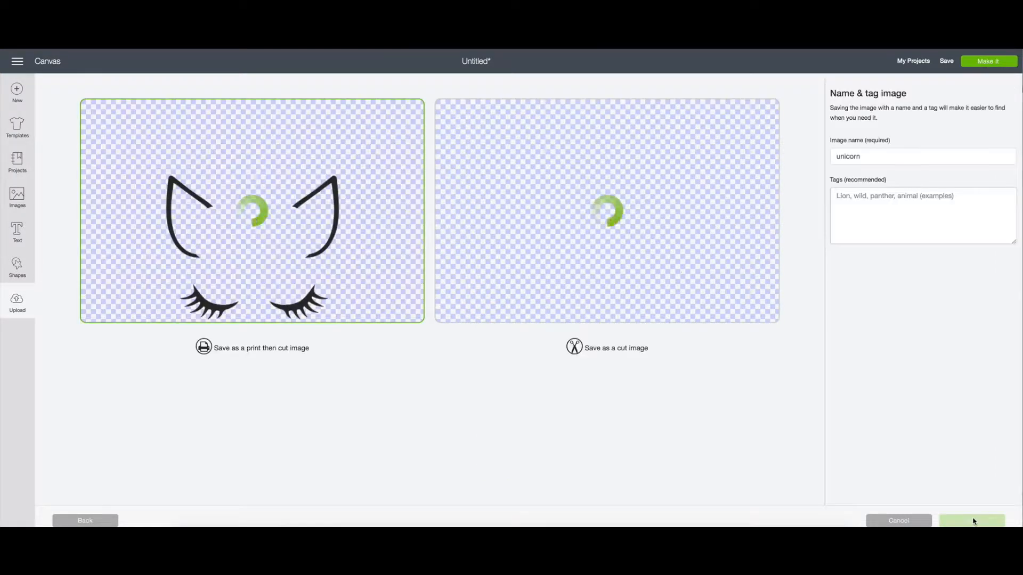
left_click(659, 193)
left_click(867, 157)
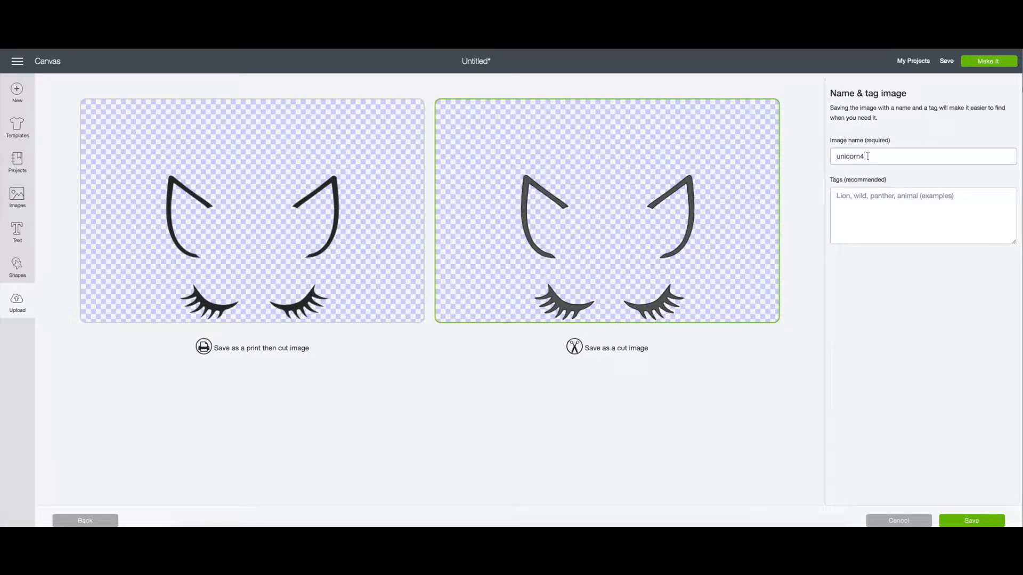
left_click(979, 520)
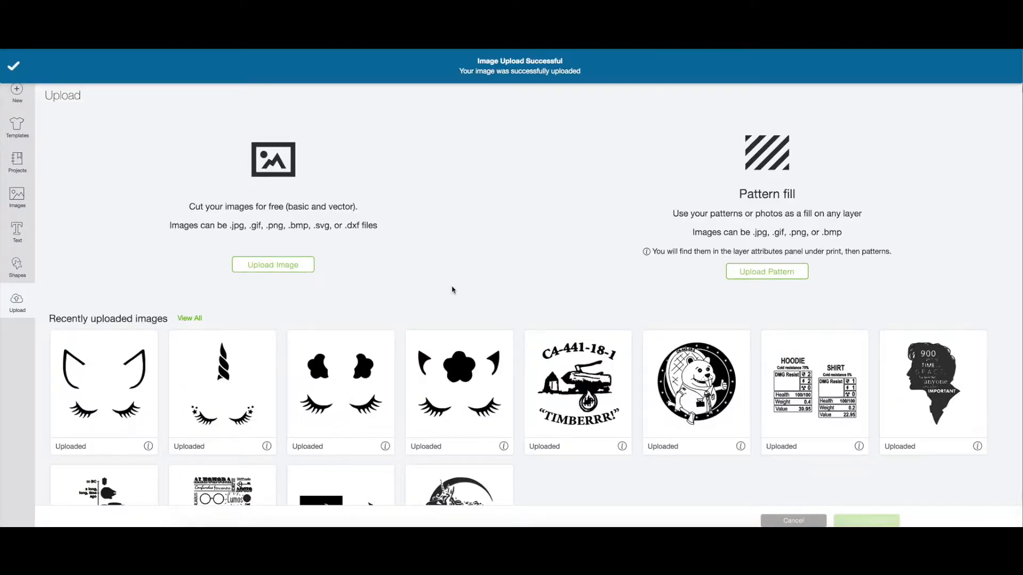
Insert the uploaded unicorn1, unicorn2, unicorn3 and unicorn4 images and align them on the canvas into one complete unicorn face.
scroll(452, 290, "down", 3)
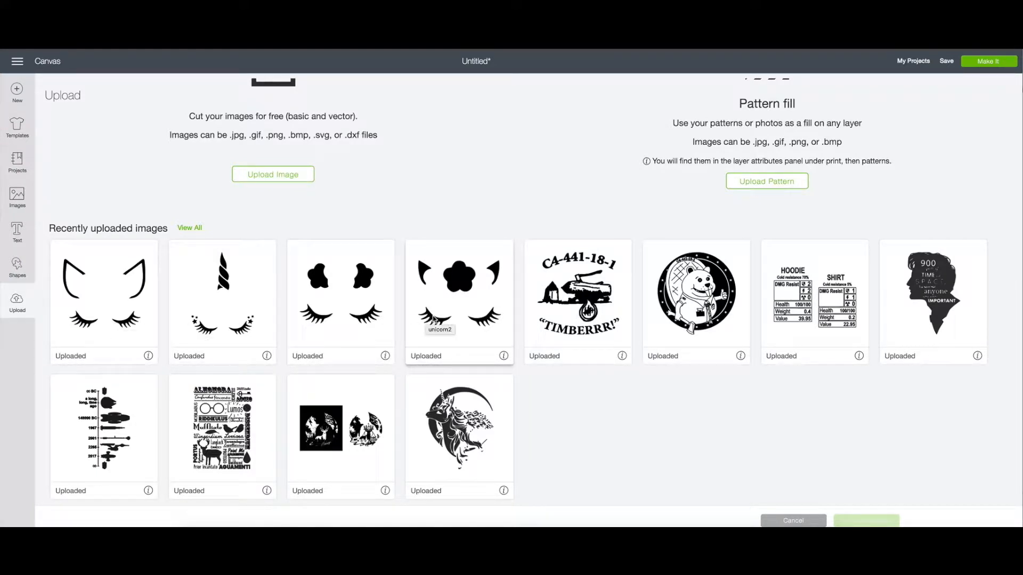
left_click(130, 277)
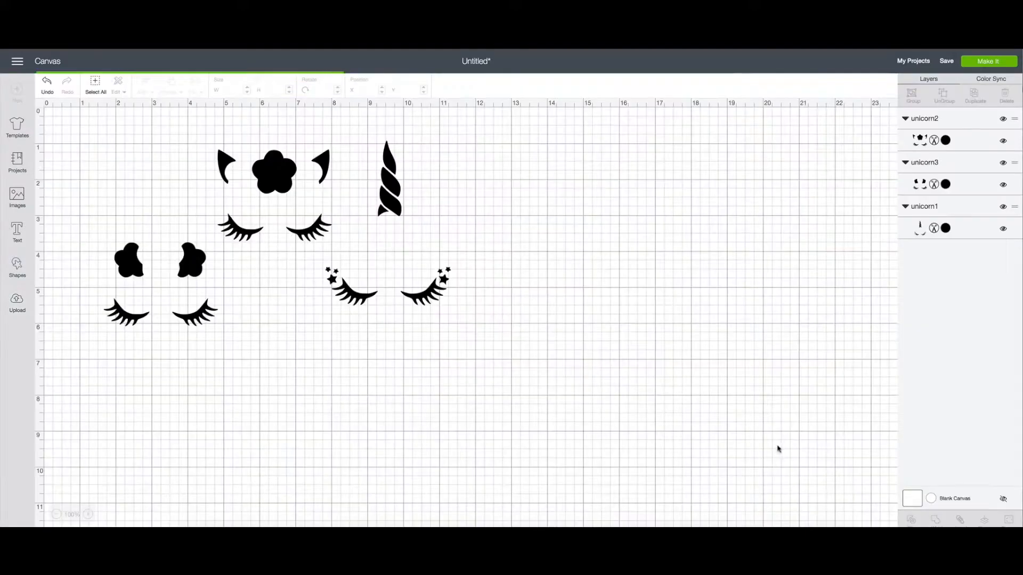
left_click_drag(262, 260, 307, 193)
left_click_drag(449, 282, 324, 184)
left_click_drag(189, 312, 298, 265)
left_click(476, 274)
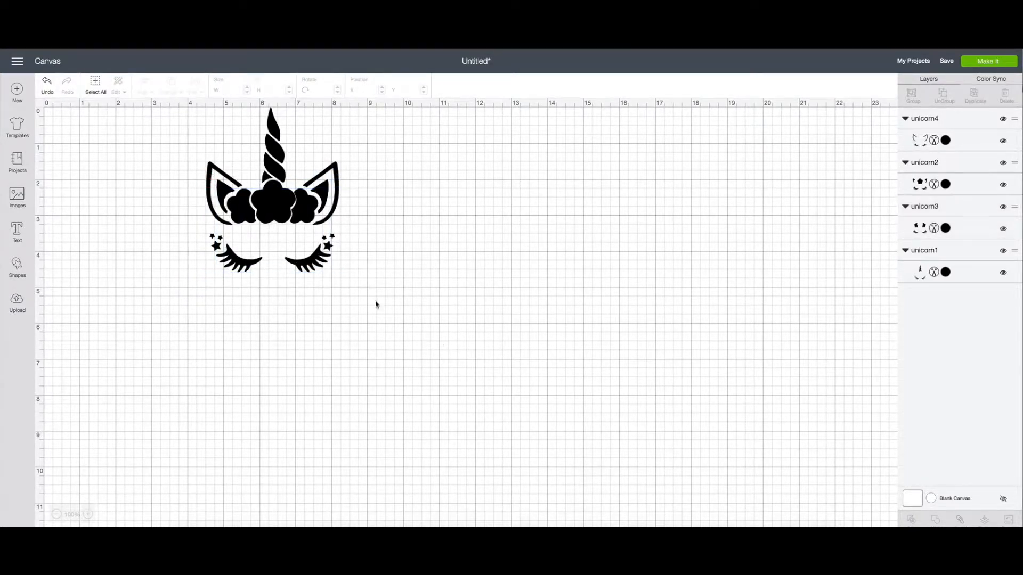
Scale the whole unicorn design to about 3.46 by 4.32 inches and apply the Classic t-shirts template to the canvas.
left_click(94, 91)
left_click_drag(345, 280, 302, 260)
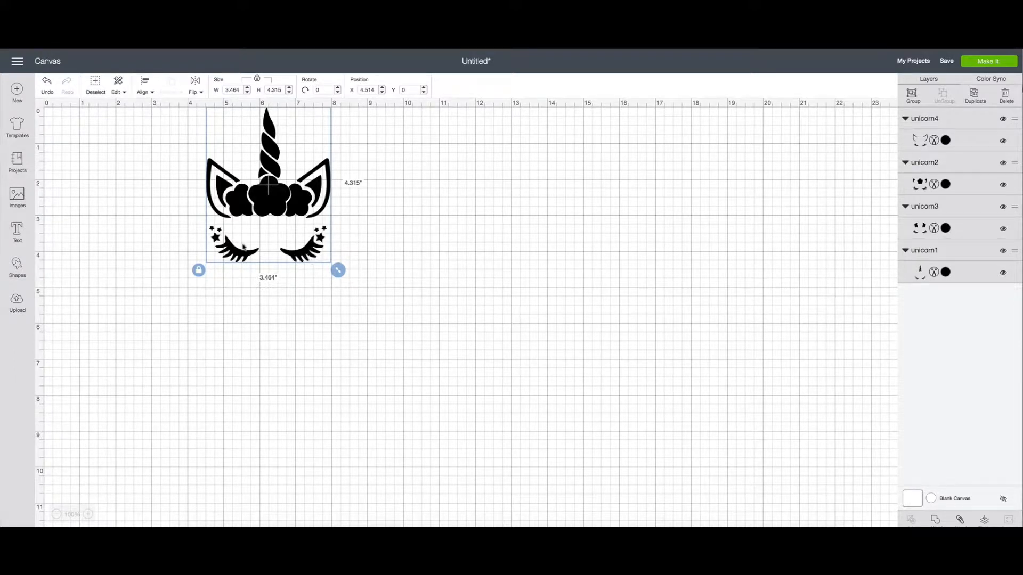
left_click(17, 128)
scroll(503, 313, "down", 5)
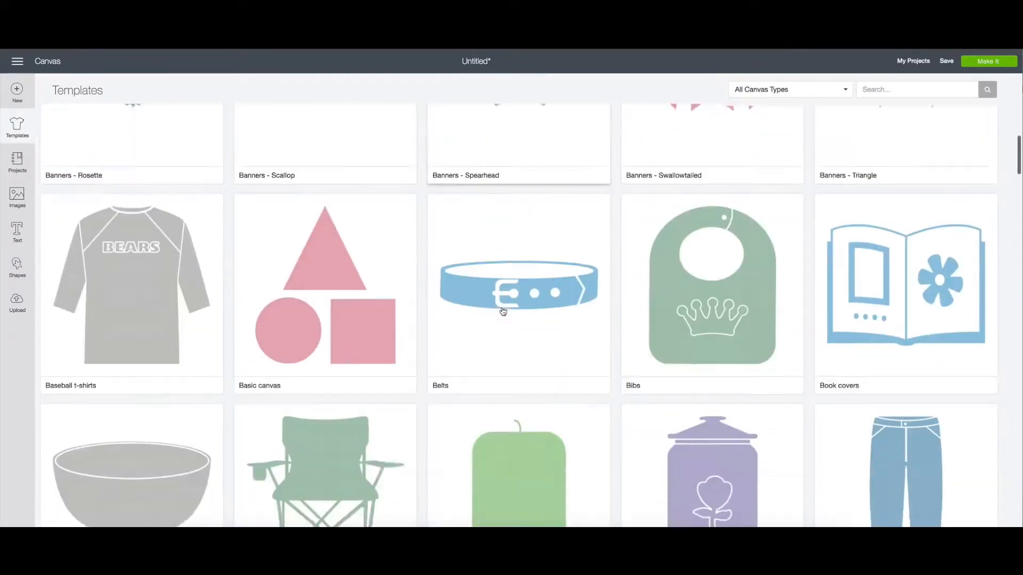
scroll(502, 313, "down", 6)
left_click(447, 304)
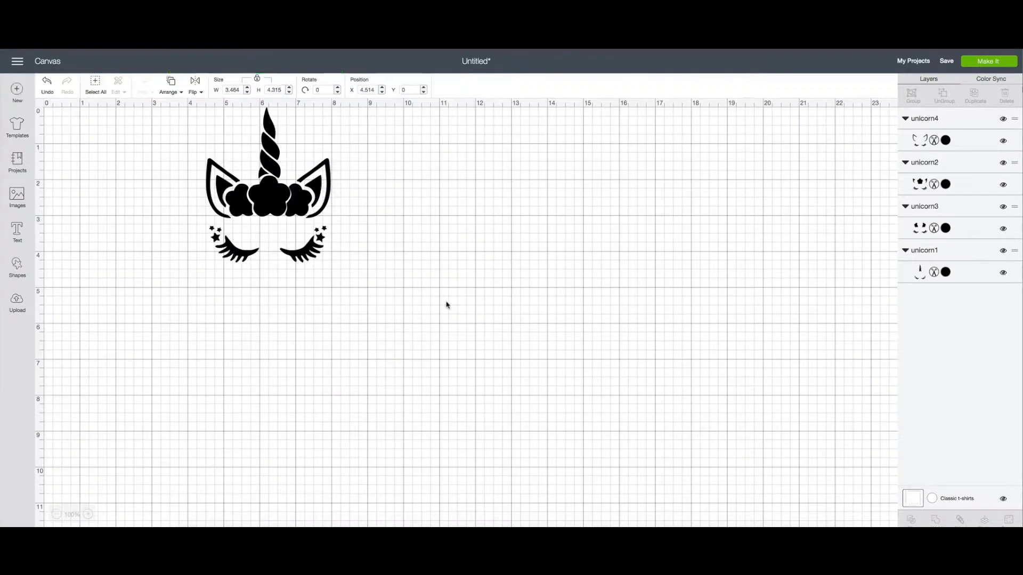
Place the complete unicorn design on the chest of the front shirt and scale it to about 6.14 inches wide.
left_click_drag(100, 133, 108, 138)
left_click(46, 81)
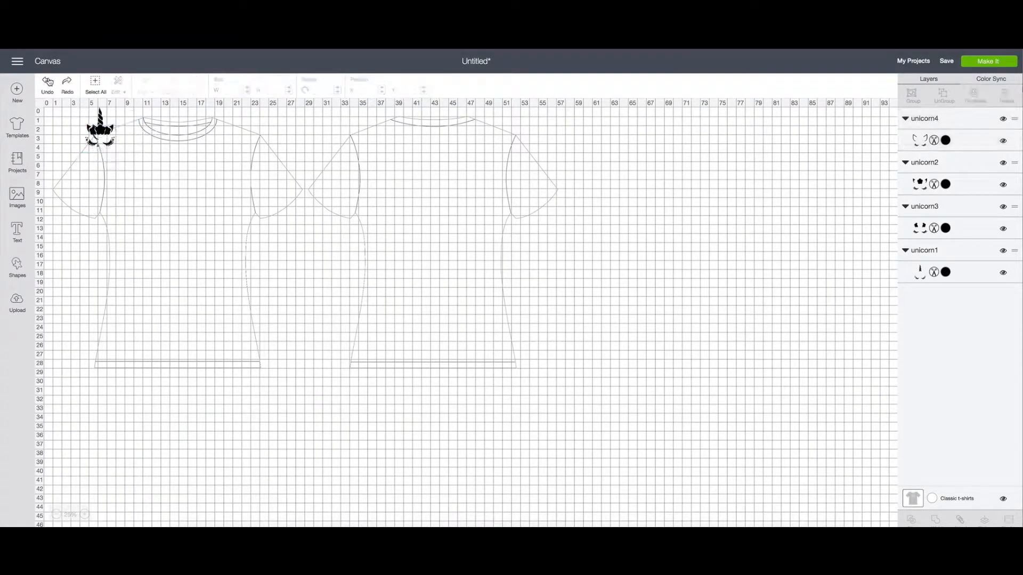
left_click_drag(158, 175, 234, 263)
left_click_drag(179, 207, 180, 194)
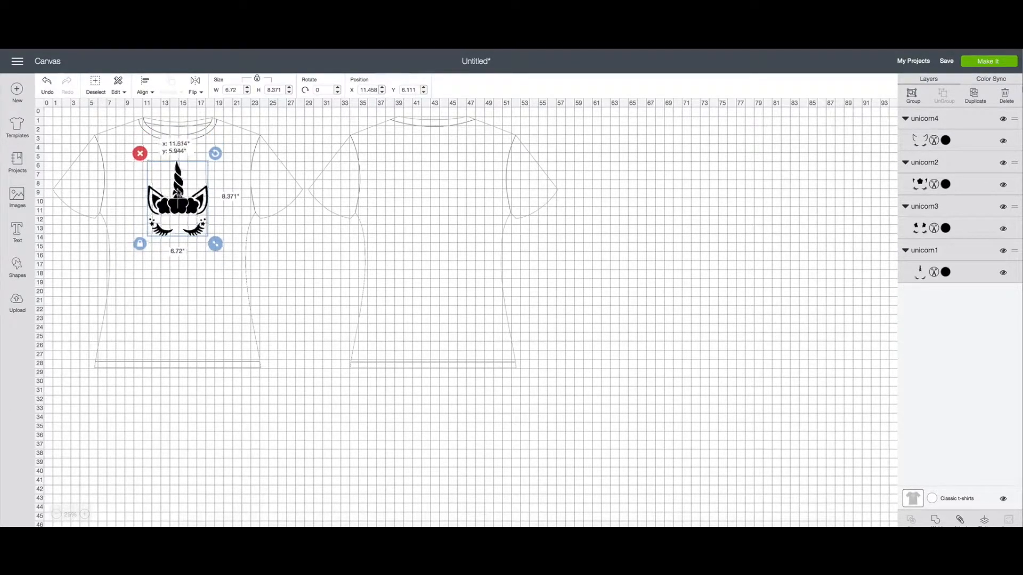
left_click_drag(217, 239, 216, 235)
left_click(325, 211)
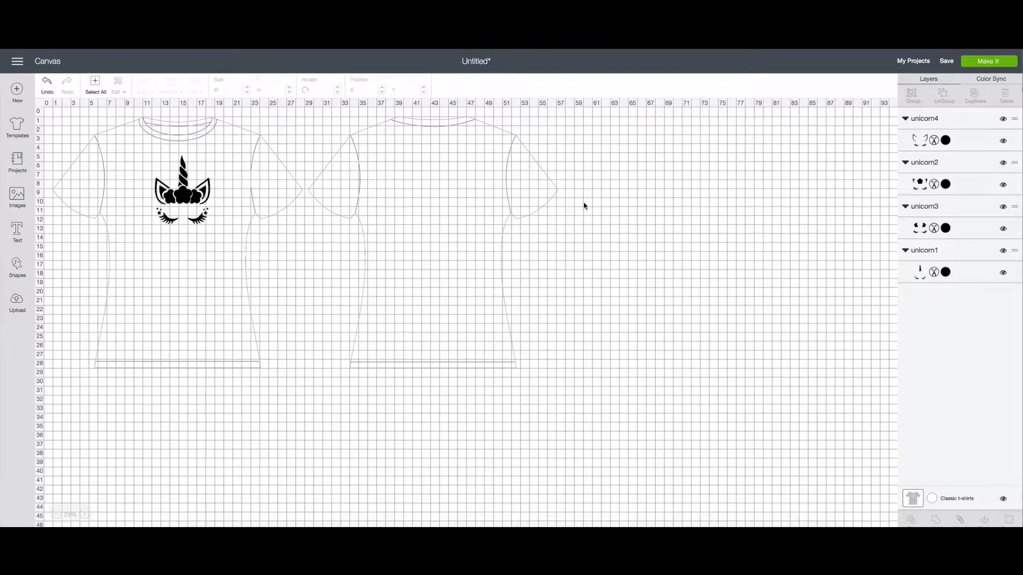
Hide the unicorn4, unicorn3 and unicorn1 layers and check the unicorn2 layer on the cutting mat.
left_click(1003, 120)
left_click(1003, 207)
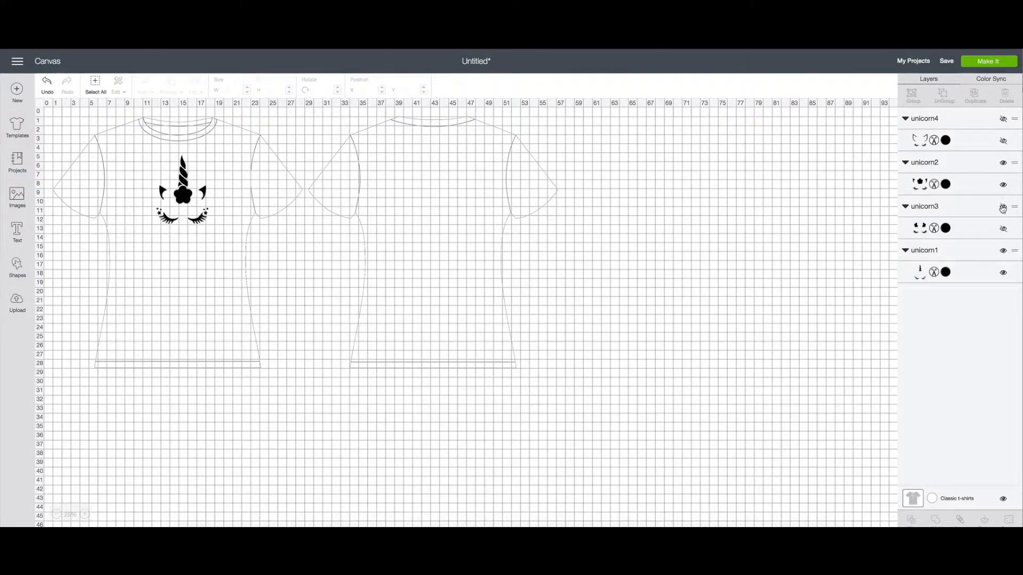
left_click(1003, 252)
left_click(989, 61)
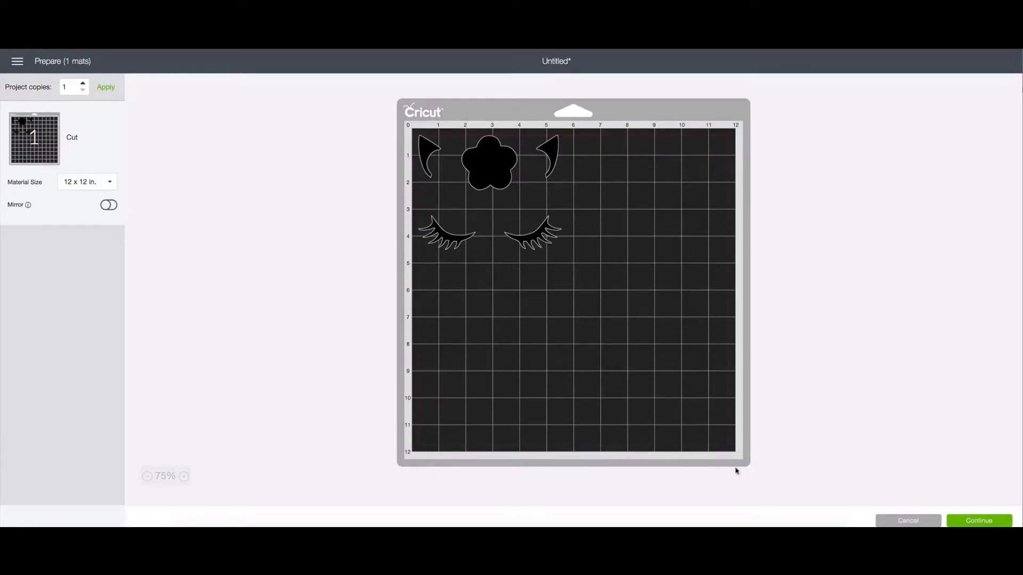
left_click(905, 520)
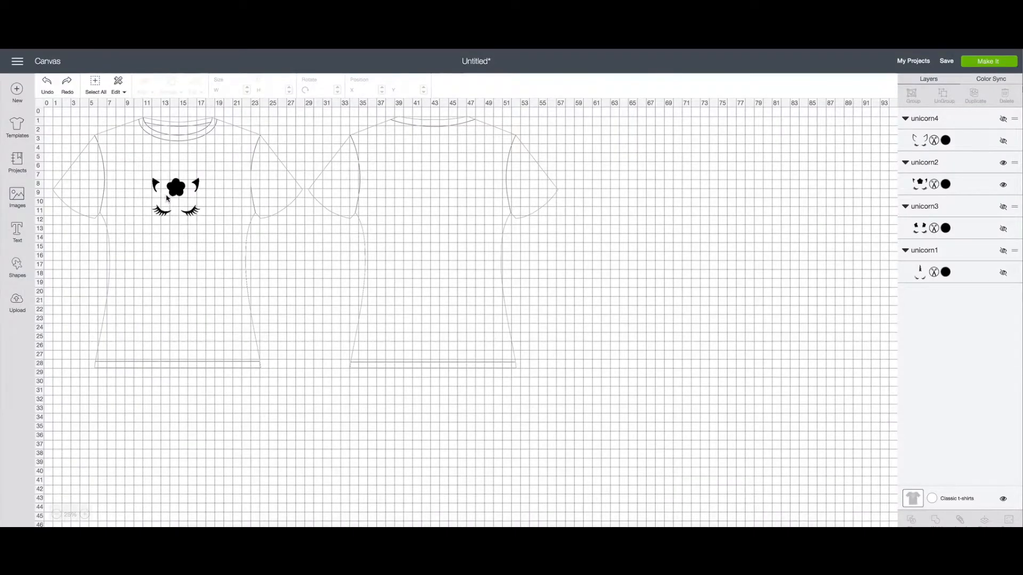
Add a square, enlarge it to about 6.33 inches and place it over the eyelashes of the unicorn2 layer.
left_click_drag(167, 200, 160, 197)
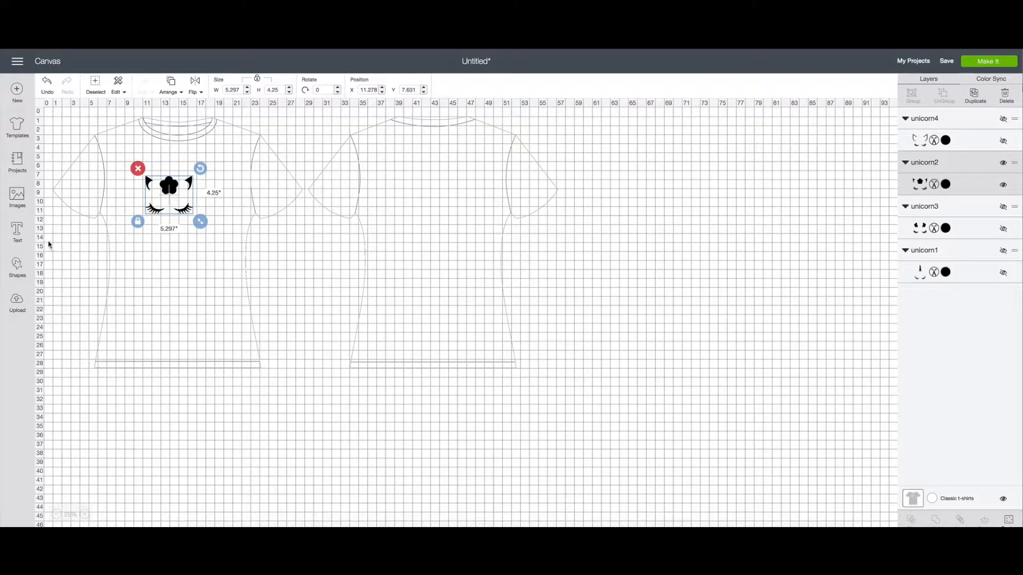
left_click(17, 266)
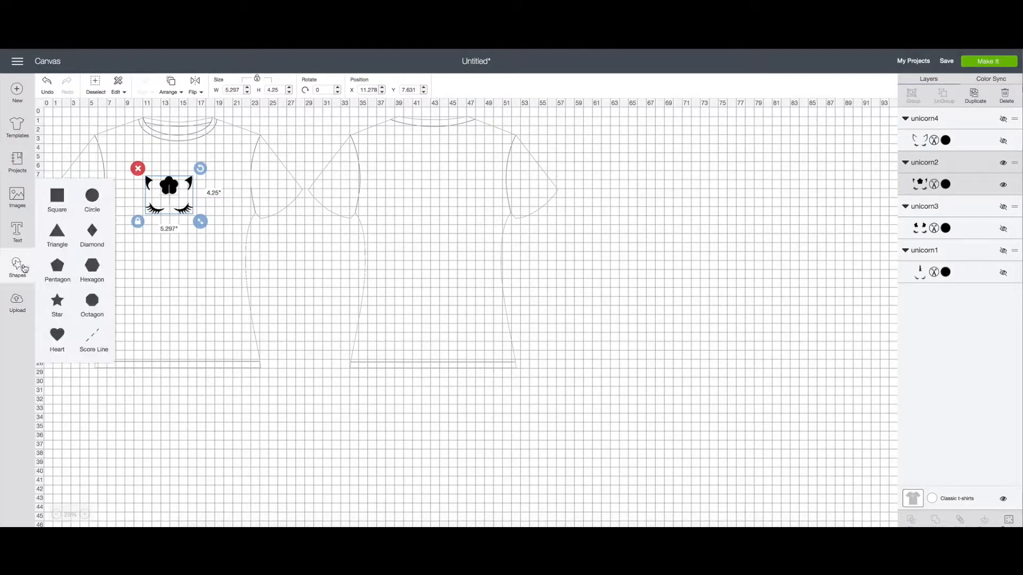
left_click(55, 195)
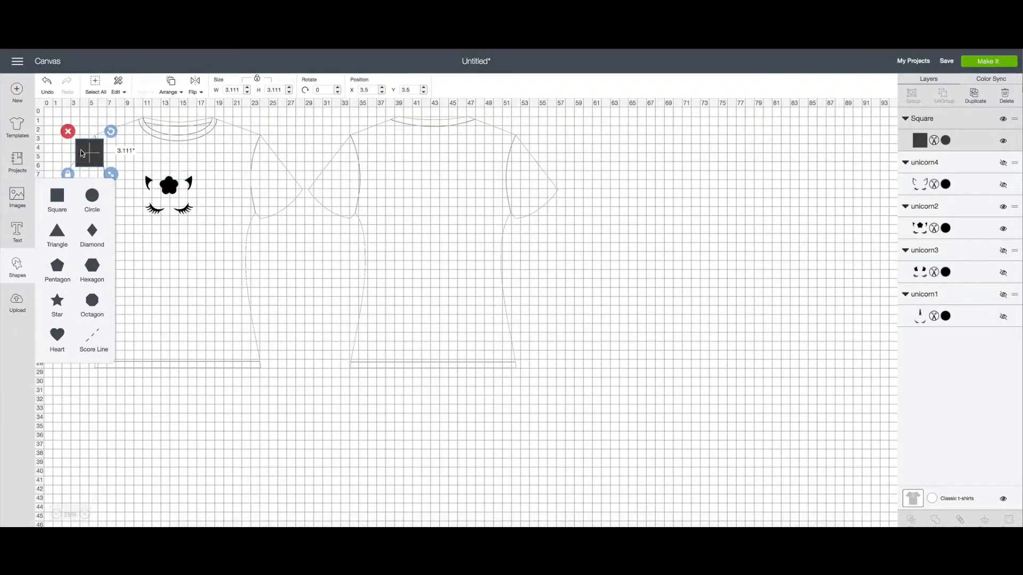
left_click_drag(83, 153, 206, 263)
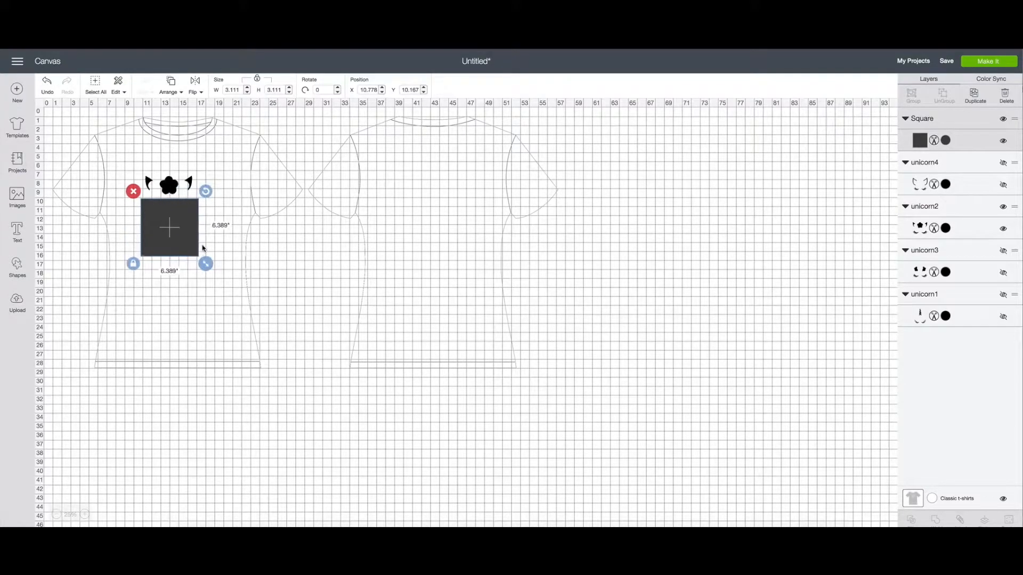
Slice the unicorn2 layer with the square and delete the square and eyelash pieces, keeping the flower and inner ears.
left_click(186, 184, "shift")
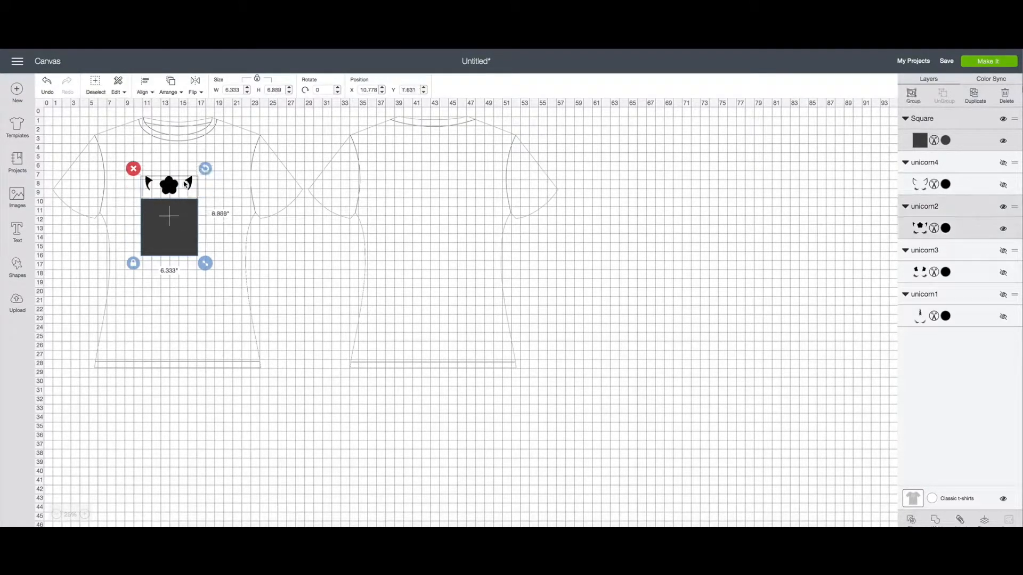
left_click(912, 521)
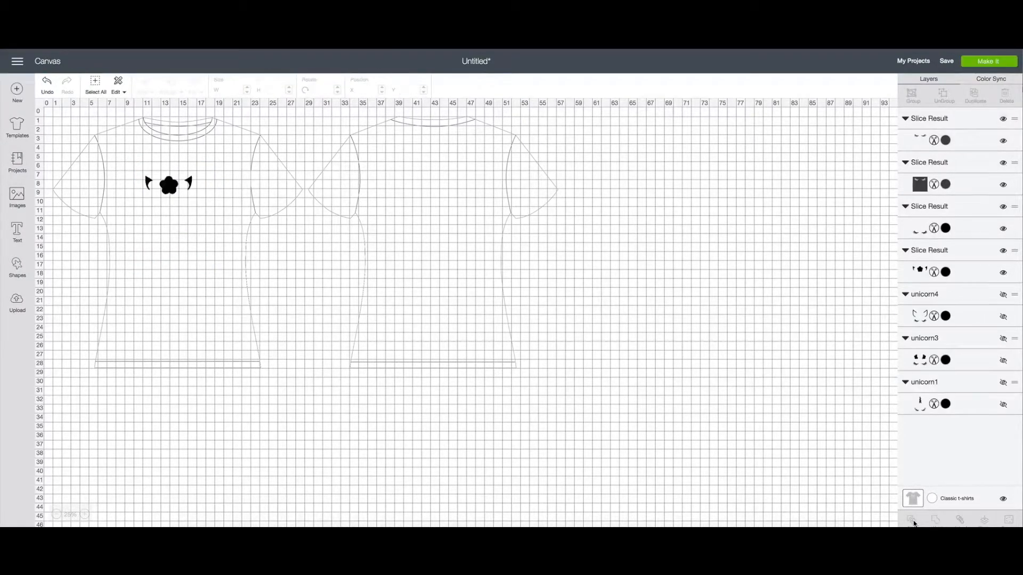
left_click_drag(174, 228, 572, 287)
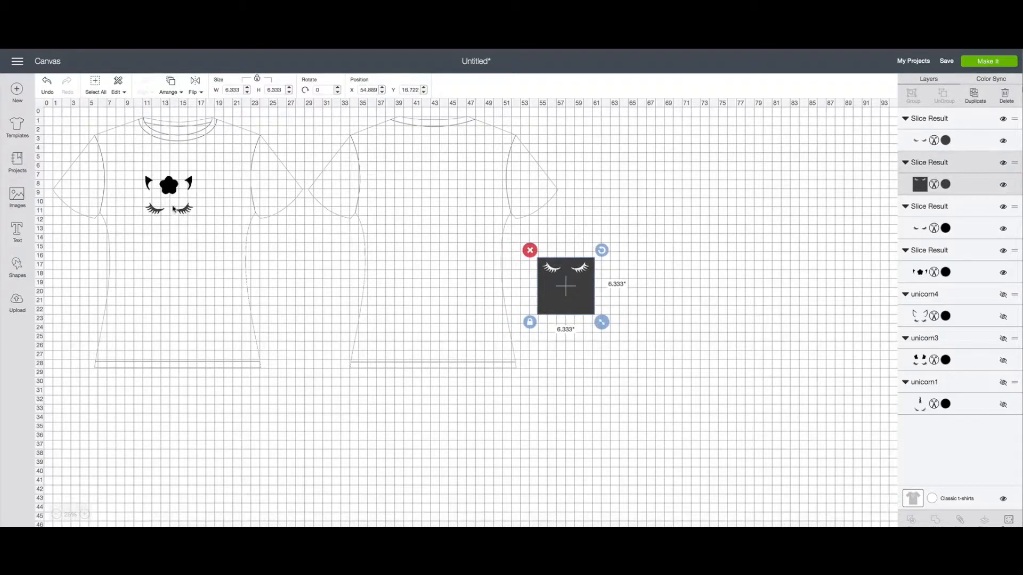
left_click_drag(181, 208, 454, 196)
left_click_drag(657, 365, 363, 152)
key("Delete")
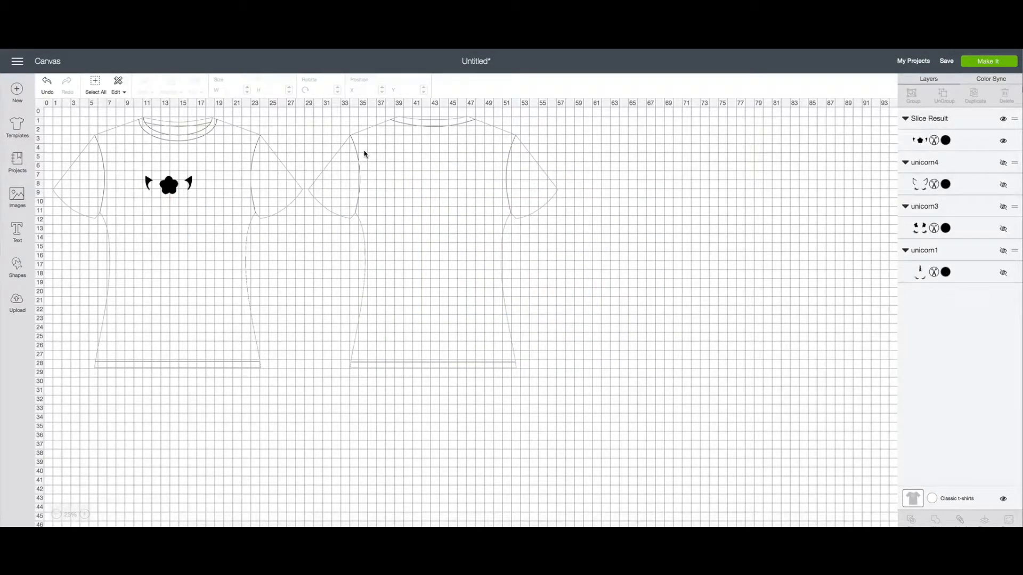
Check the sliced flower and inner-ear layer for cutting, and replace it with unicorn3 as the visible layer.
left_click(1004, 63)
left_click(1003, 120)
left_click(1005, 163)
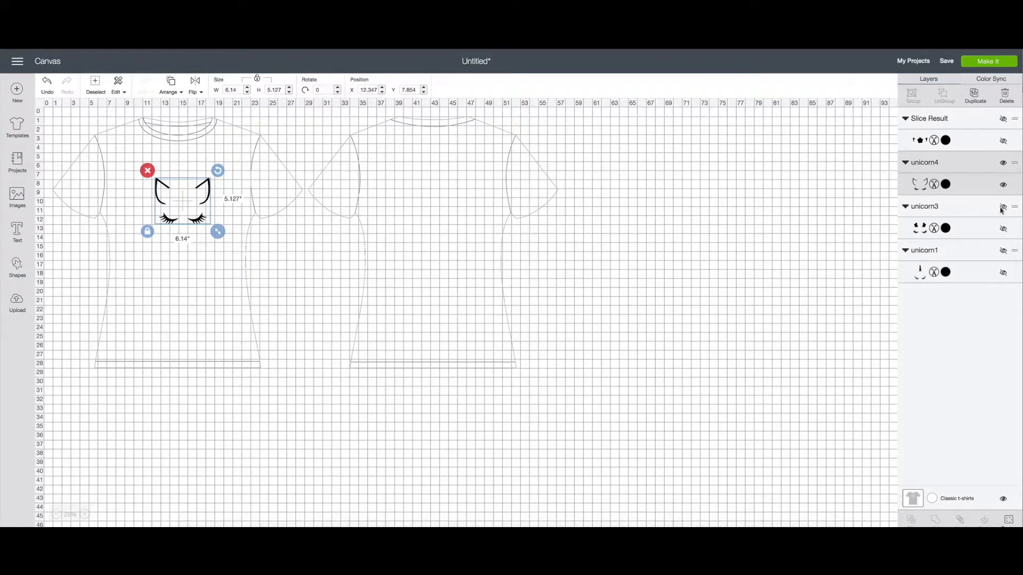
left_click(1003, 165)
left_click(1004, 228)
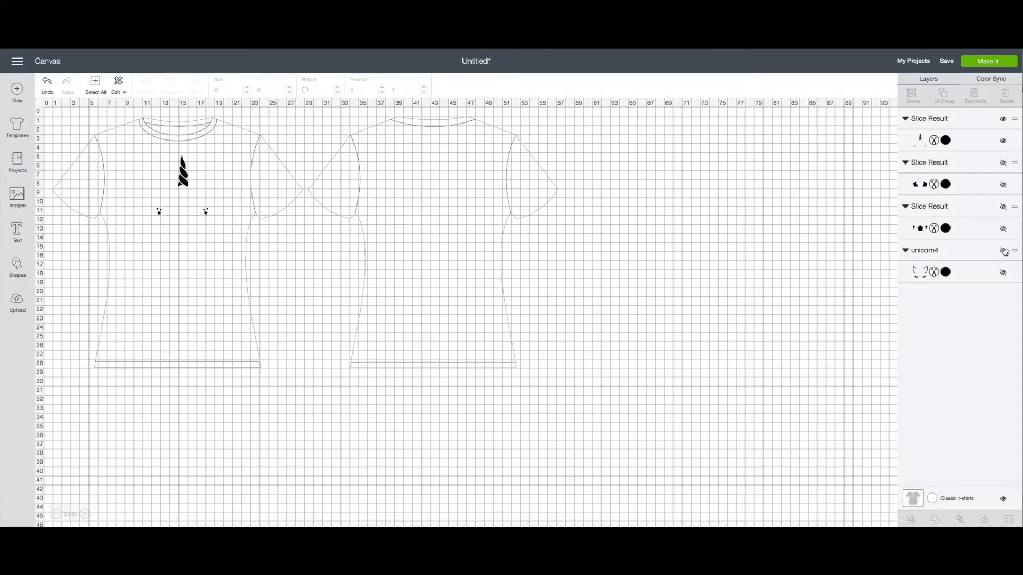
Show the hidden center-flower, side-flower and unicorn4 layers again so the whole design is displayed.
left_click(1003, 230)
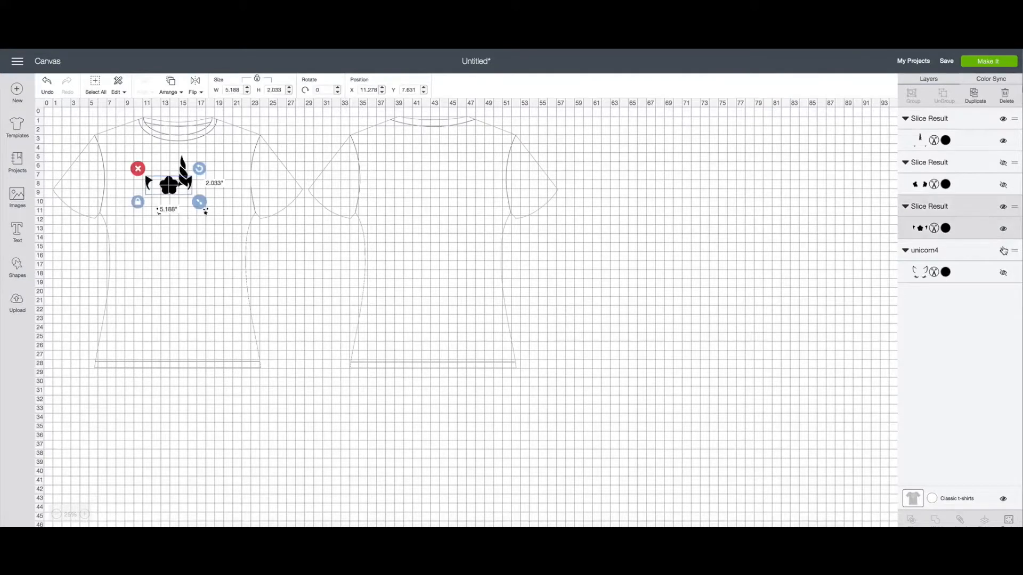
left_click(1003, 251)
left_click(1002, 184)
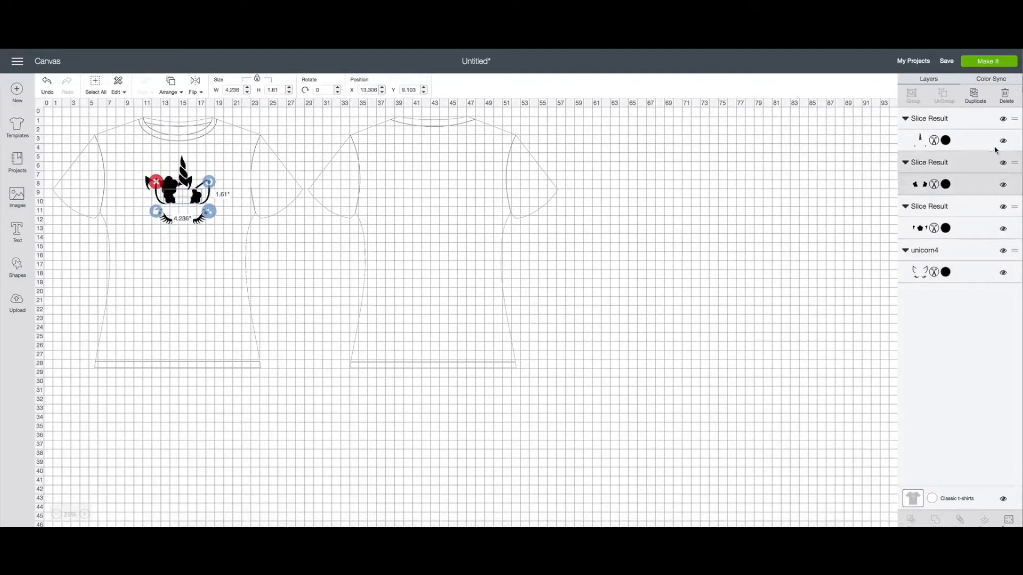
Spread the overlapping unicorn layers apart and color the horn-and-stars layer Candycorn (#F2B31B).
left_click(185, 191)
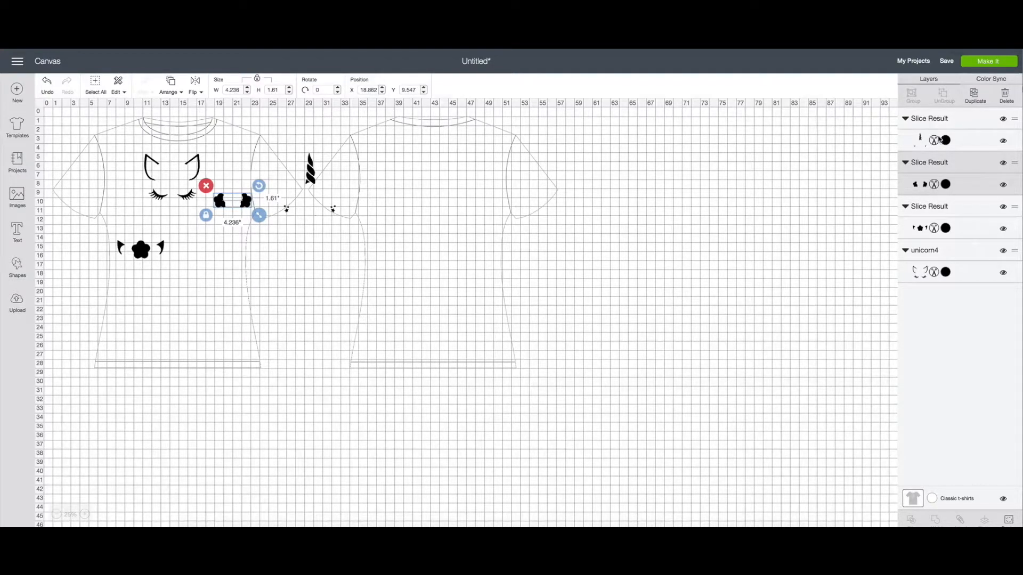
left_click(946, 142)
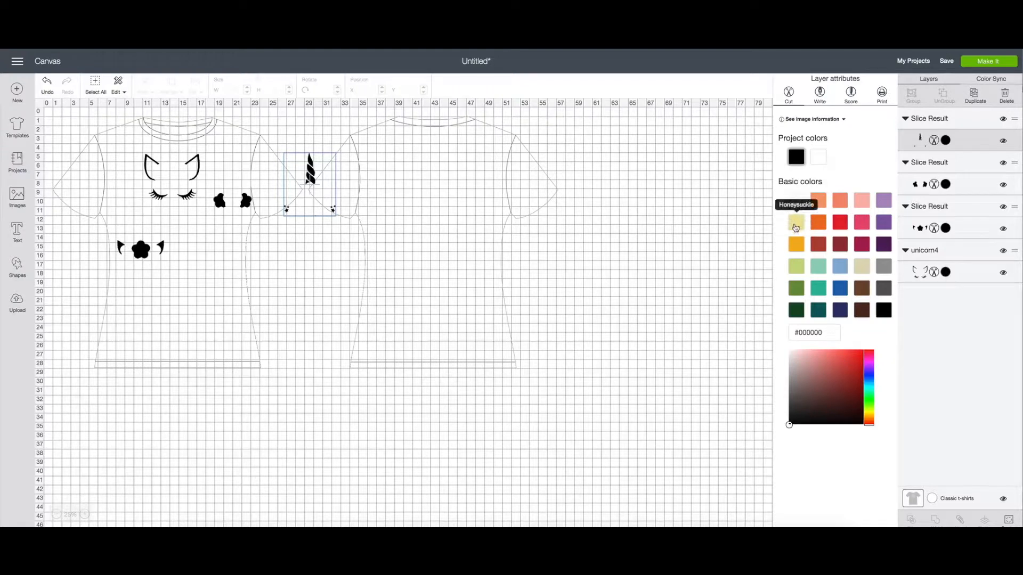
left_click(796, 246)
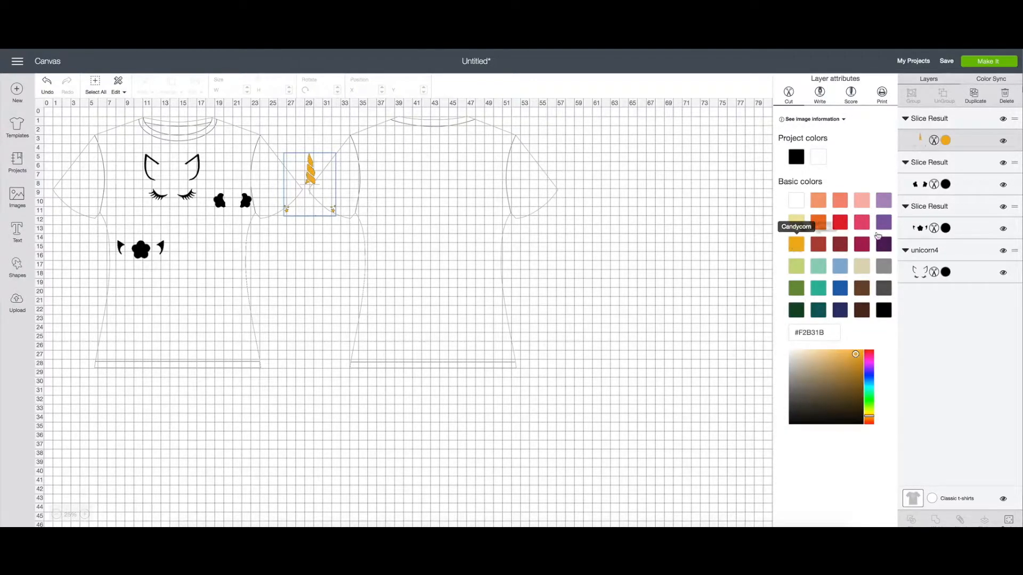
Color the side flowers blue (#1F66B1) and the center flower with inner ears Cactus Pink (#F9B6AD).
left_click(944, 185)
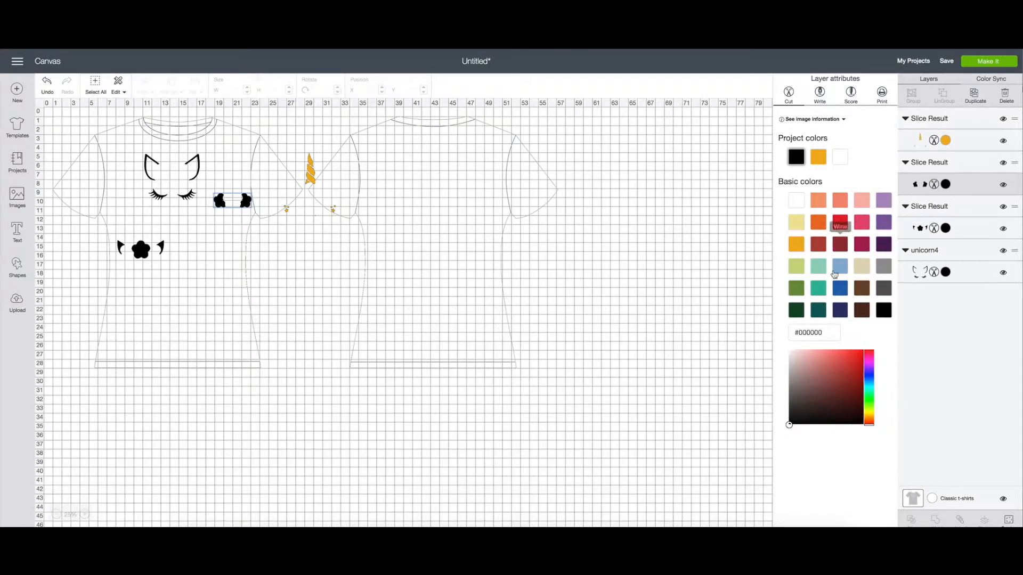
left_click(842, 286)
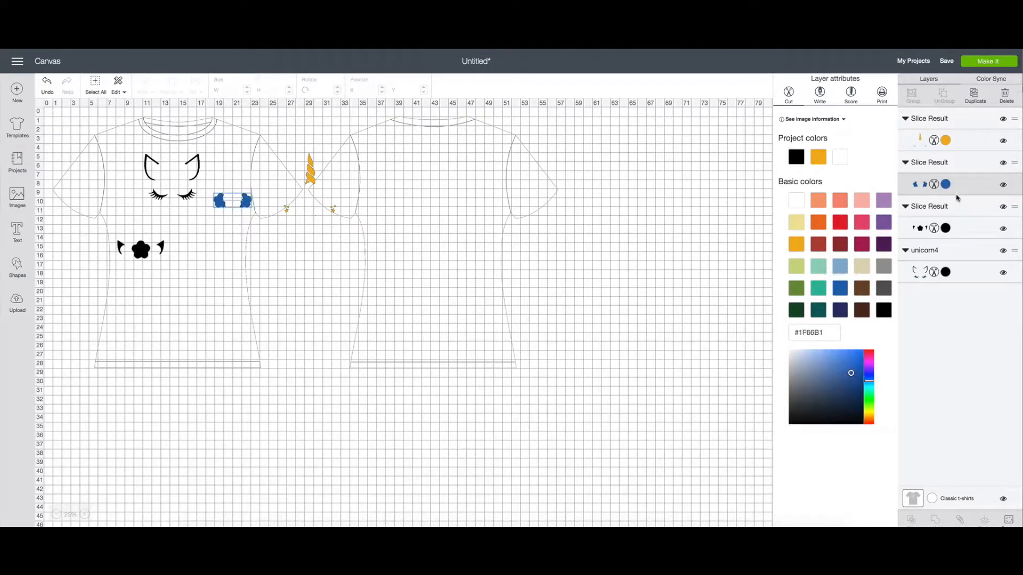
left_click(954, 229)
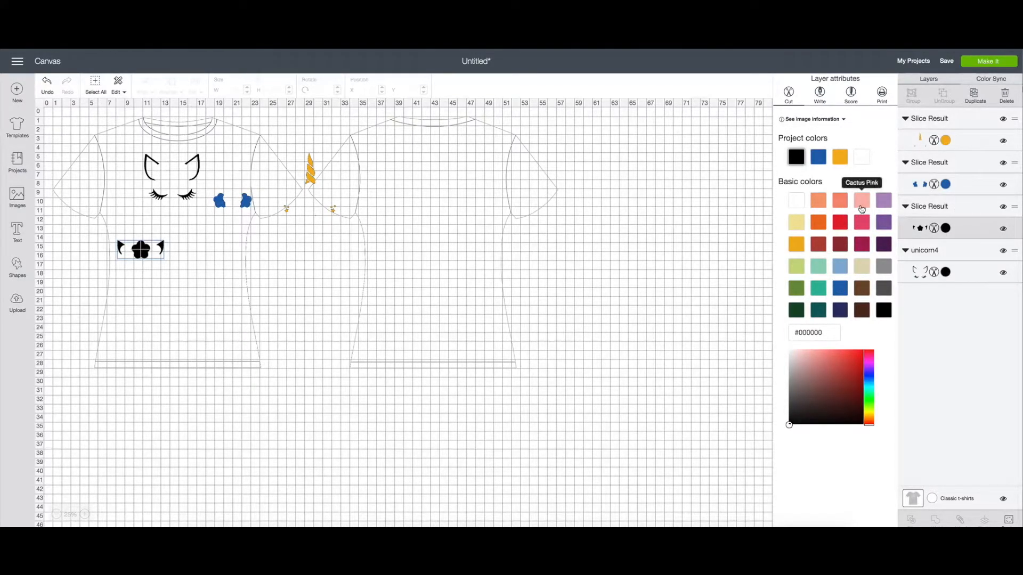
left_click(864, 207)
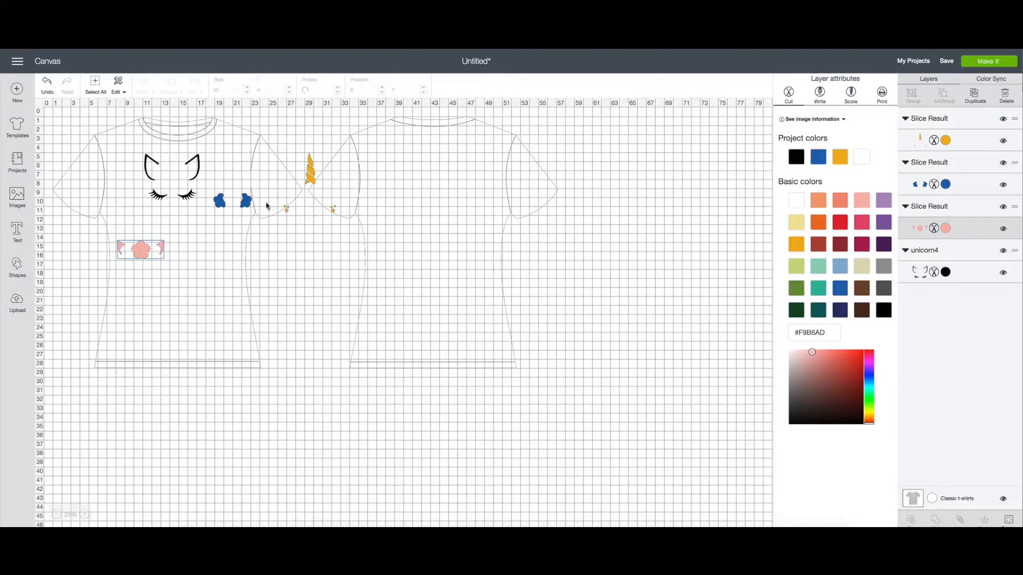
Reassemble the colored flowers, inner ears, horn and stars around the black ears and eyelashes on the shirt.
left_click_drag(137, 254, 159, 178)
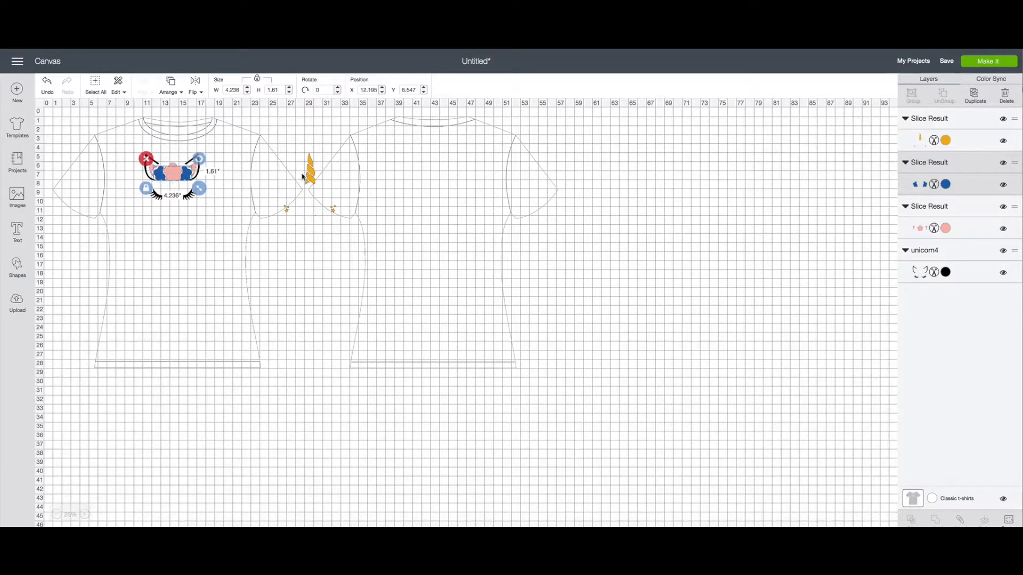
left_click(310, 178)
left_click_drag(310, 177, 174, 156)
left_click(699, 171)
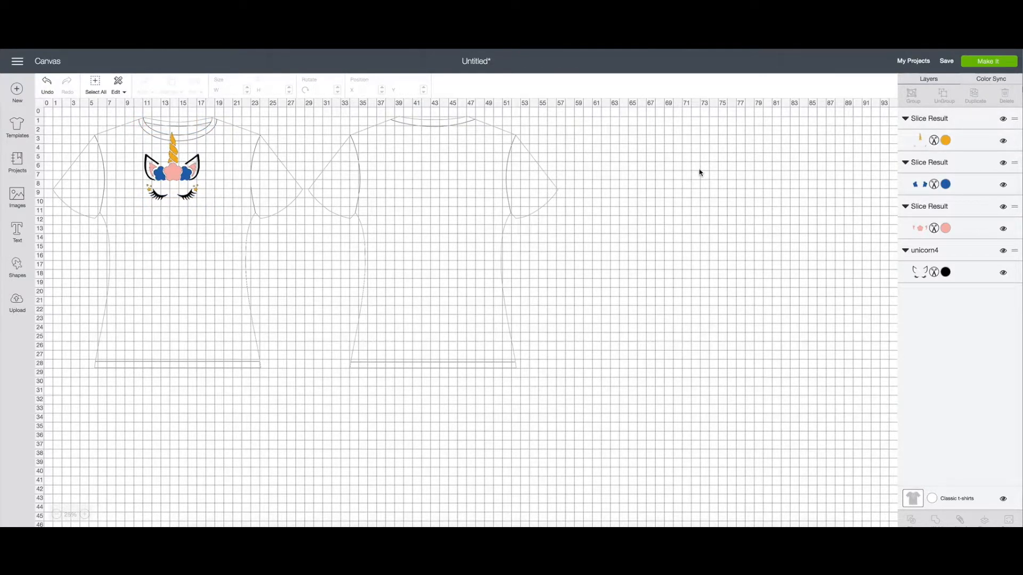
Preview the design's cutting mats by color and return to the canvas.
left_click(967, 64)
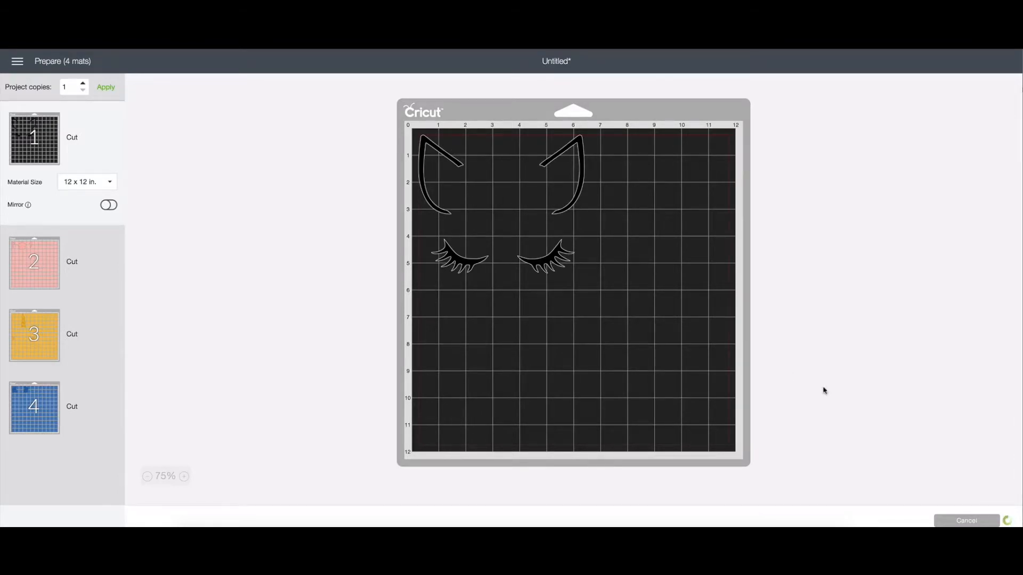
left_click(961, 521)
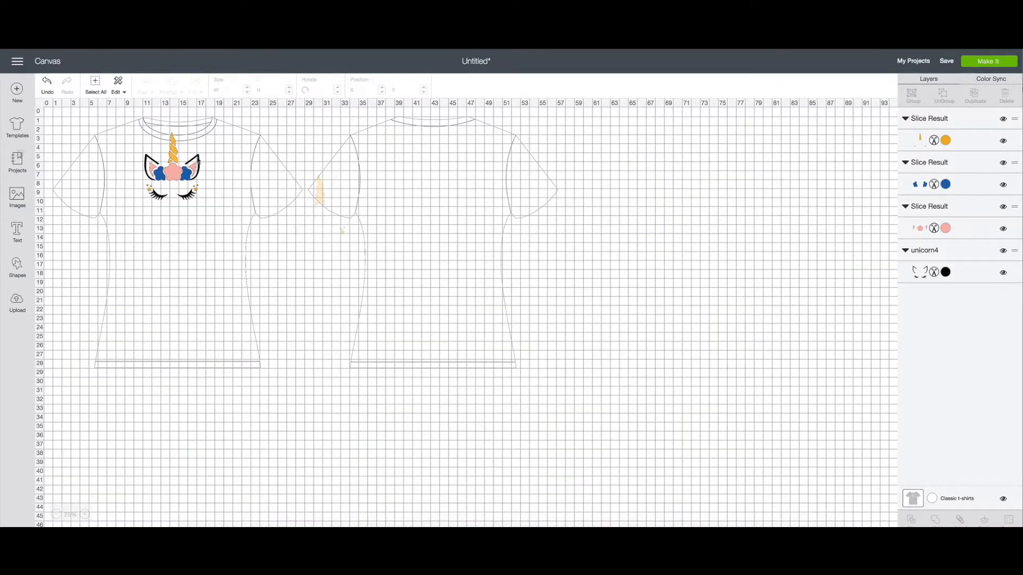
Move the horn-and-stars layer off the face, add a square enlarged to about 13.33 inches, and cover one star group with it.
left_click_drag(173, 153, 350, 157)
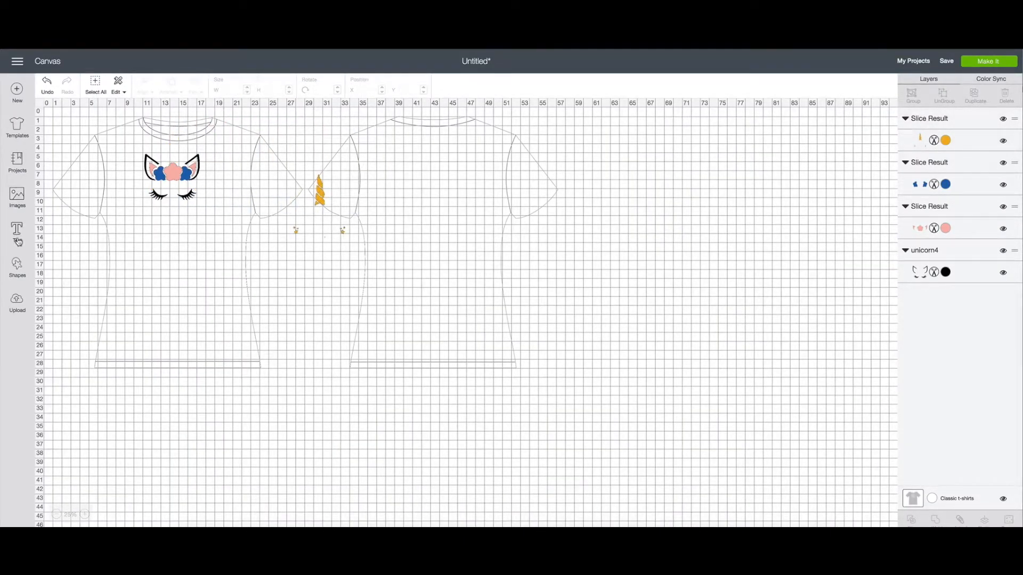
left_click(17, 267)
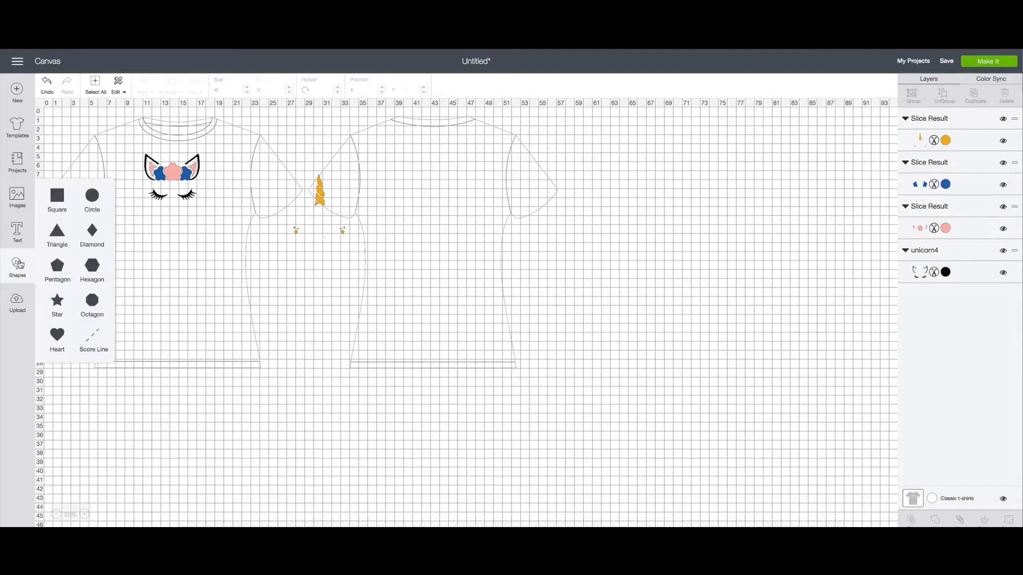
left_click(59, 198)
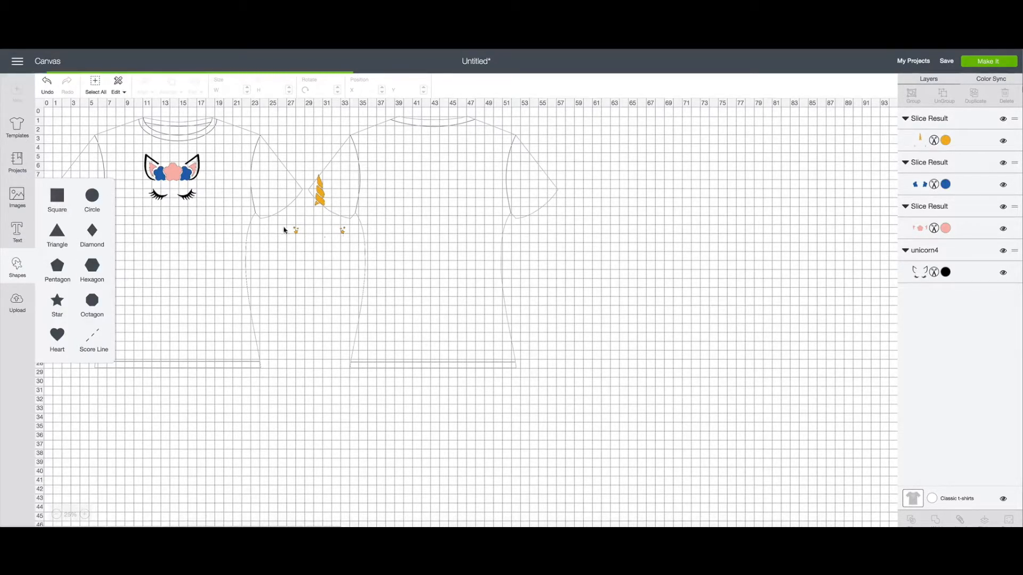
left_click_drag(69, 135, 367, 382)
left_click_drag(302, 307, 265, 267)
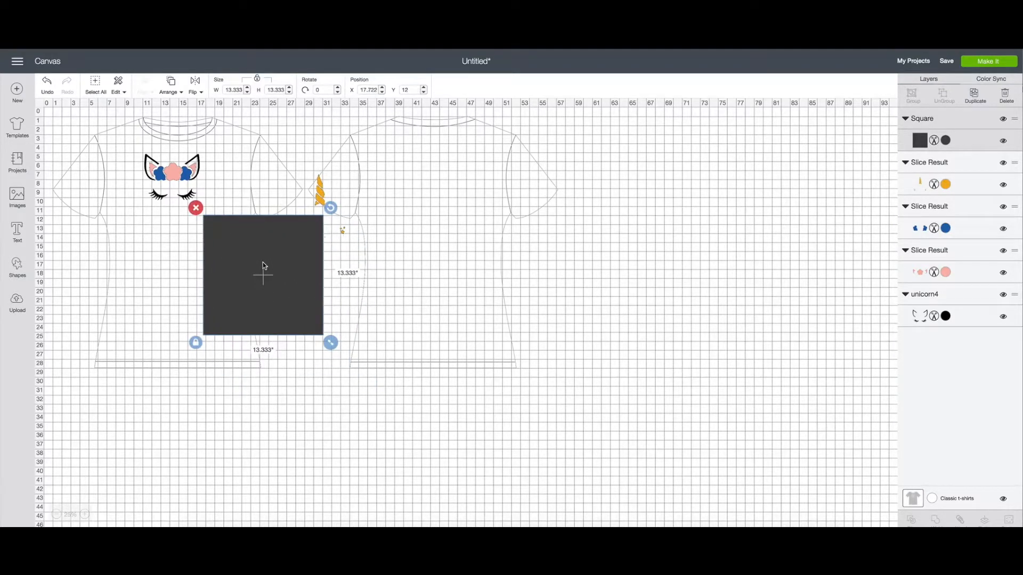
Slice the horn-and-stars layer with the square, delete the dark star cutout, and move the square over the horn.
left_click(322, 185, "shift")
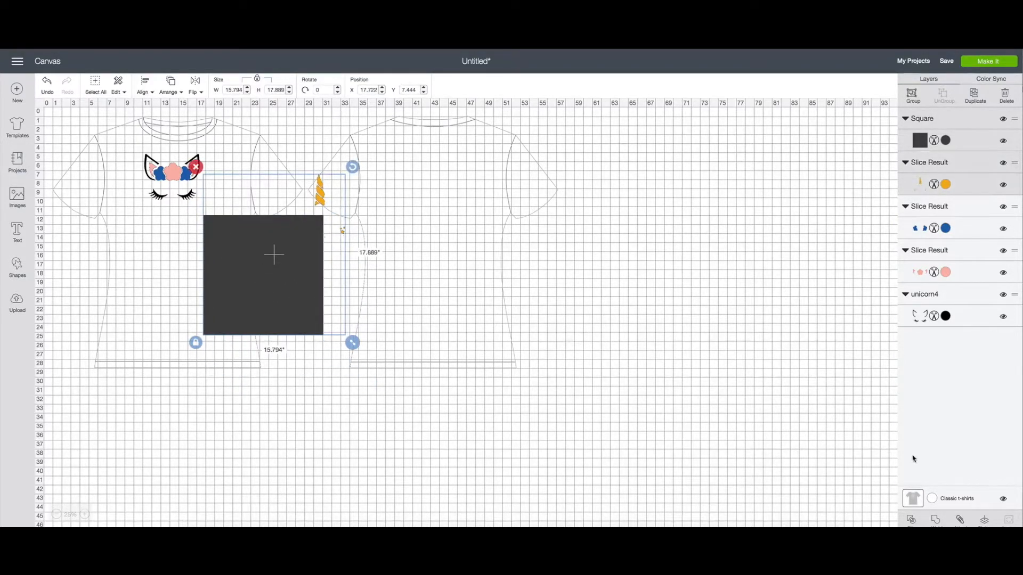
left_click(913, 521)
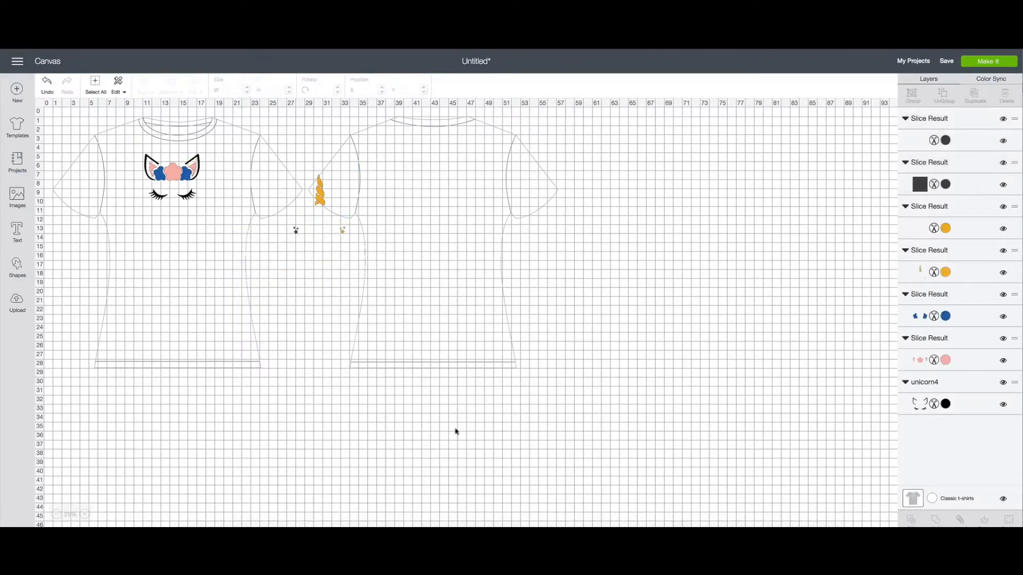
left_click(261, 280)
left_click_drag(261, 281, 332, 168)
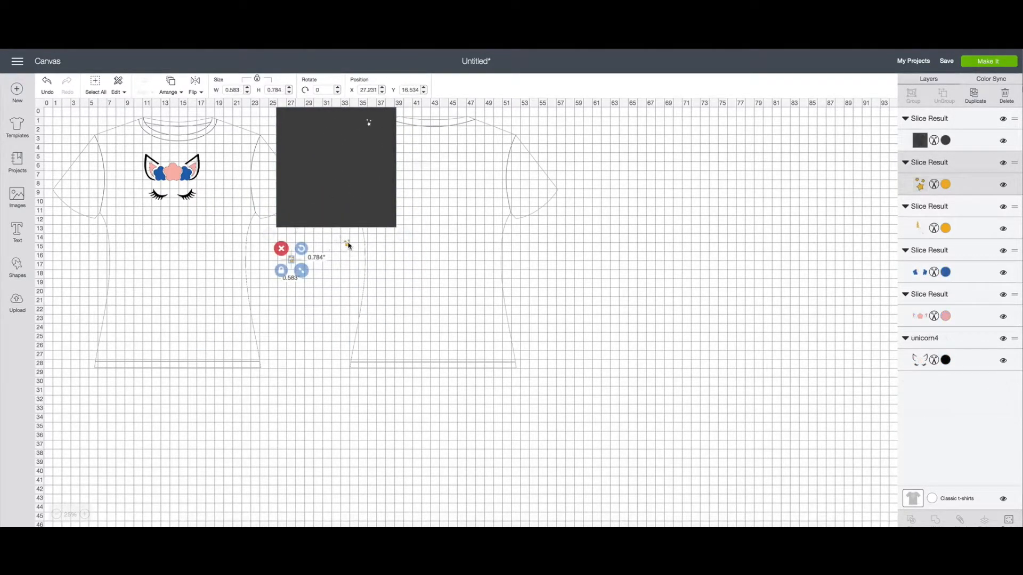
Slice the remaining horn-and-stars layer with the square so the horn separates from its star group.
left_click(349, 246)
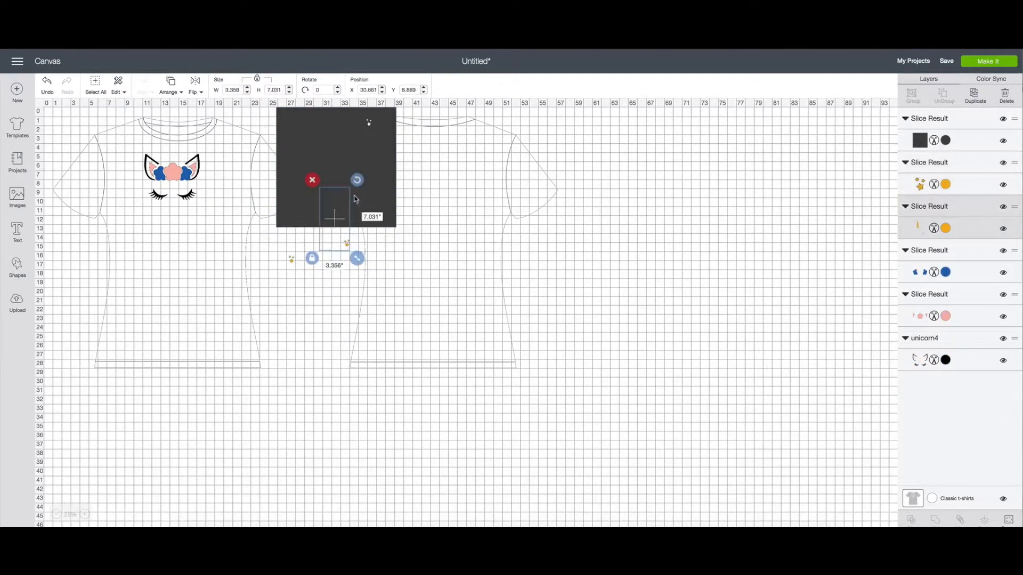
left_click(376, 193, "shift")
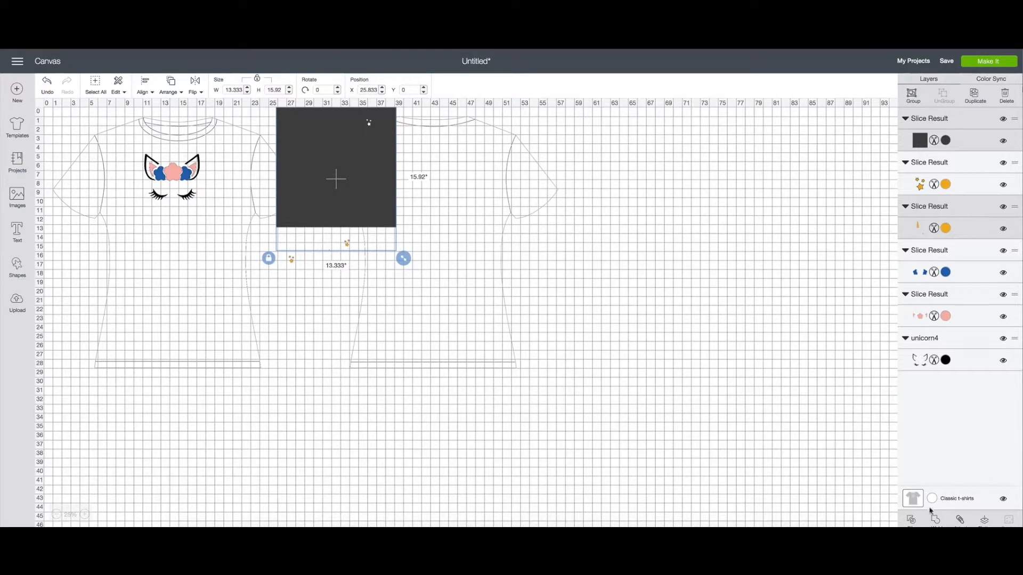
left_click(935, 519)
Move the square aside, delete the dark horn cutout, and place the gold star groups and horn beside the unicorn face.
left_click_drag(318, 205, 611, 279)
left_click_drag(325, 205, 464, 221)
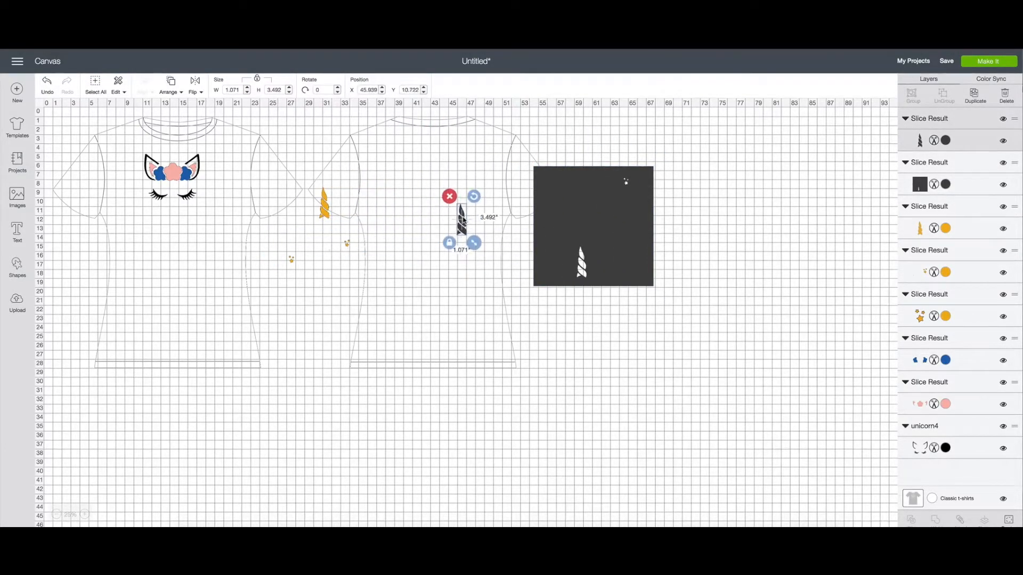
key("Delete")
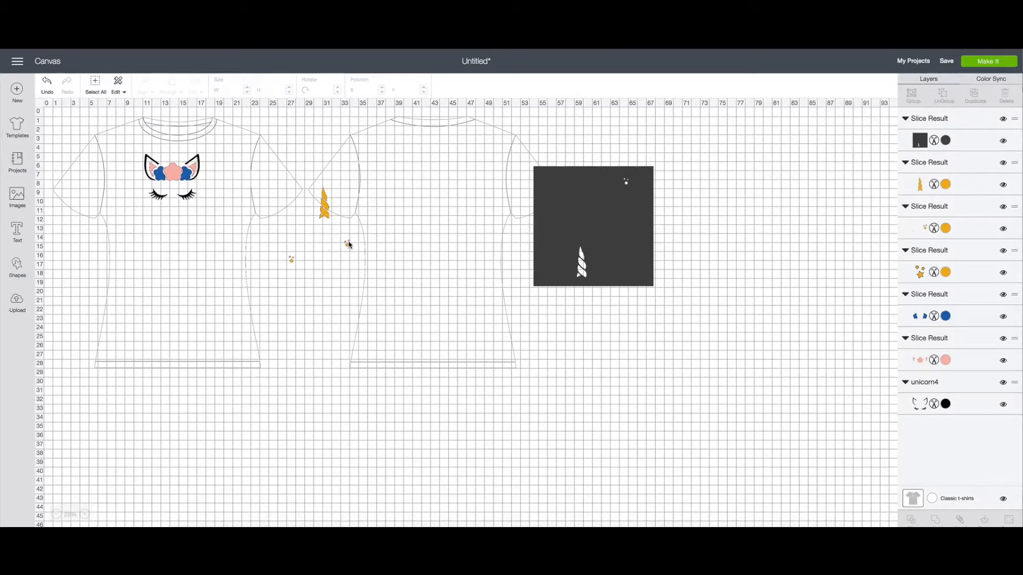
left_click_drag(347, 244, 257, 216)
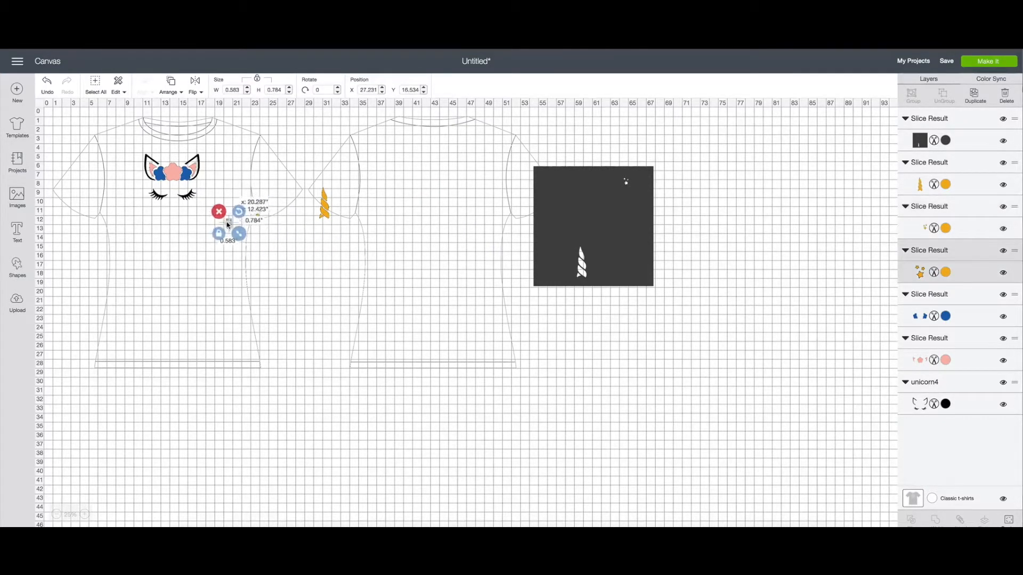
left_click_drag(325, 205, 245, 172)
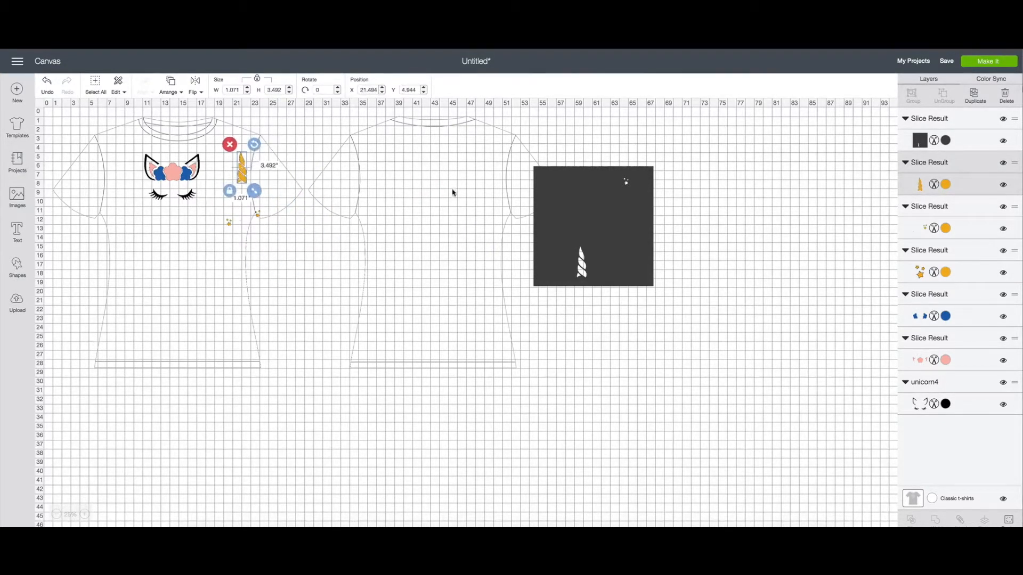
Try slicing the side-flower layer with the square covering both flowers, and delete the dark flower cutouts.
left_click_drag(171, 173, 569, 207)
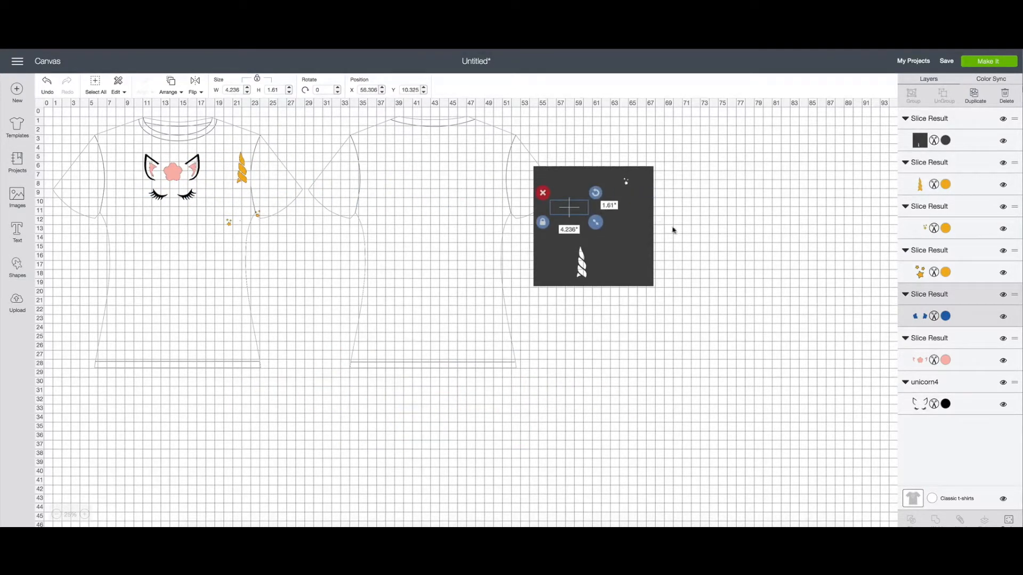
left_click(625, 233, "shift")
left_click(911, 522)
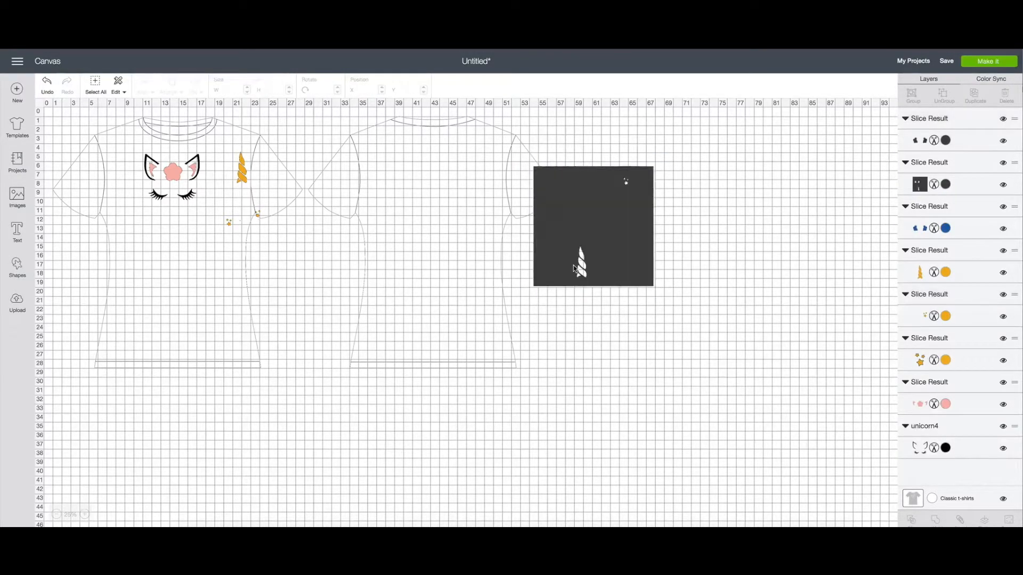
left_click_drag(566, 270, 408, 396)
left_click_drag(586, 209, 569, 280)
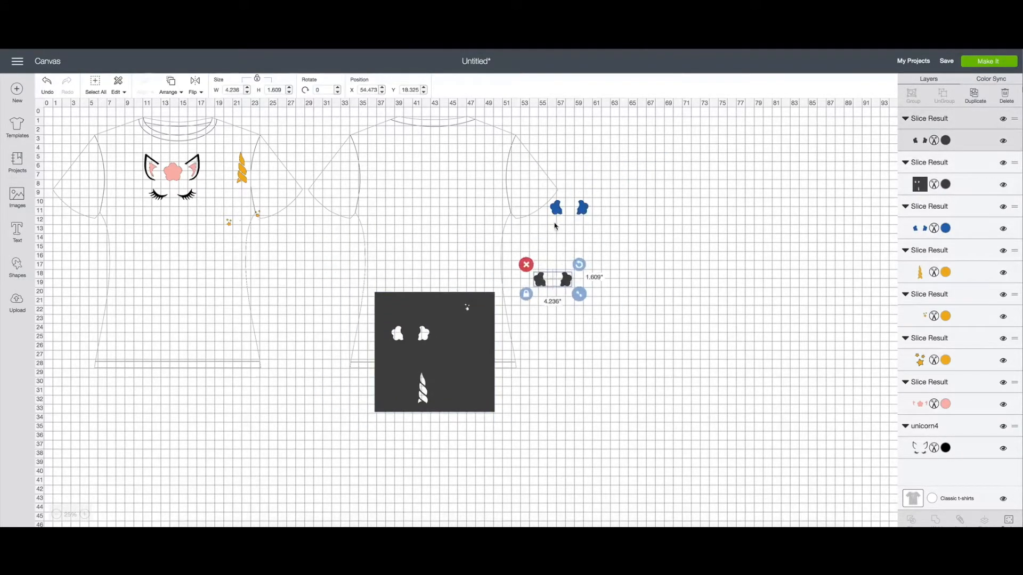
key("Delete")
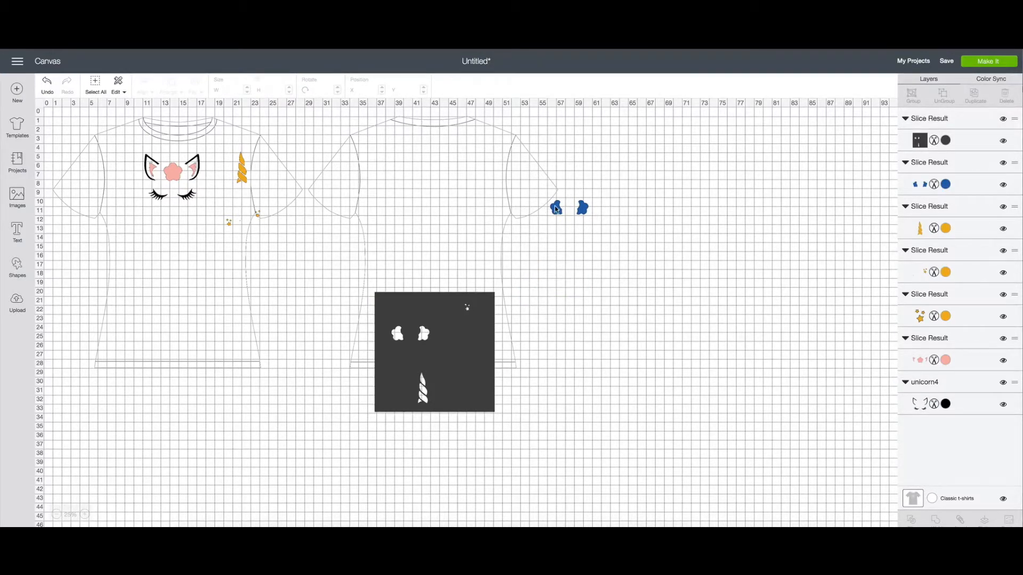
Position the square over only one of the two blue side flowers and slice the layer with it.
left_click_drag(556, 210, 455, 209)
left_click_drag(467, 376, 420, 265)
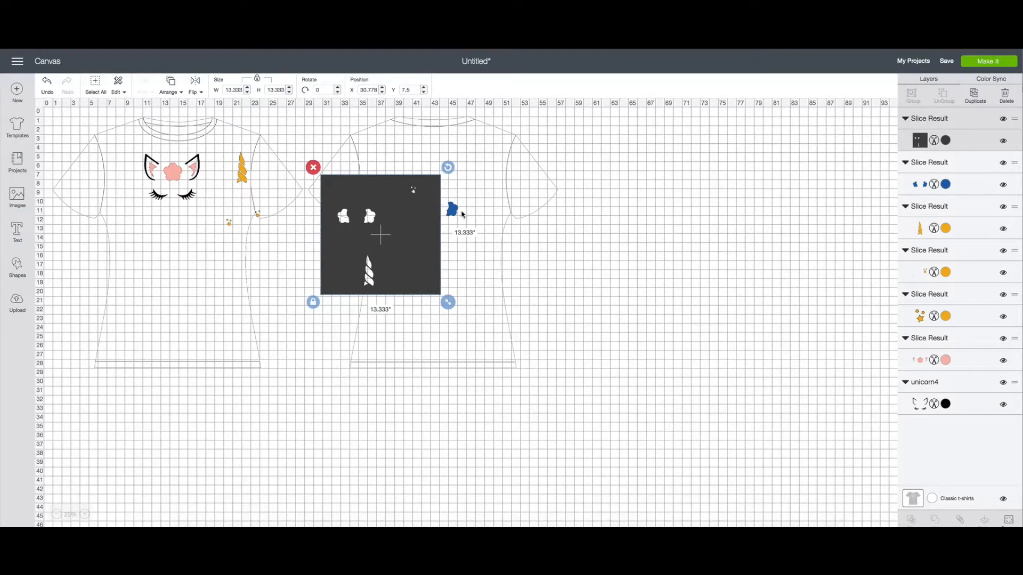
left_click(461, 211, "shift")
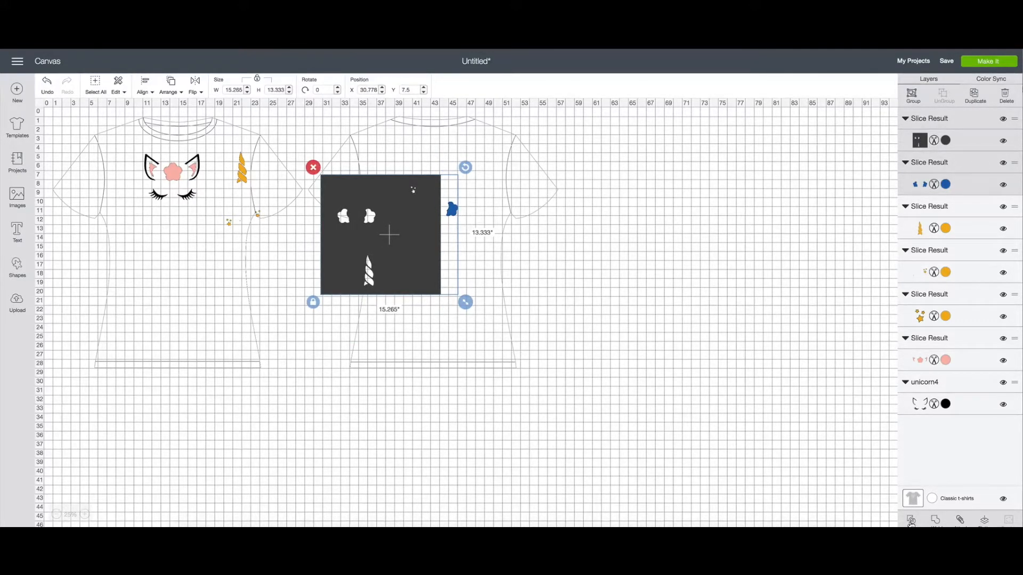
left_click(911, 522)
Move the square aside, delete the dark single-flower cutout, and move the two blue flowers apart as separate pieces.
left_click_drag(389, 233, 516, 212)
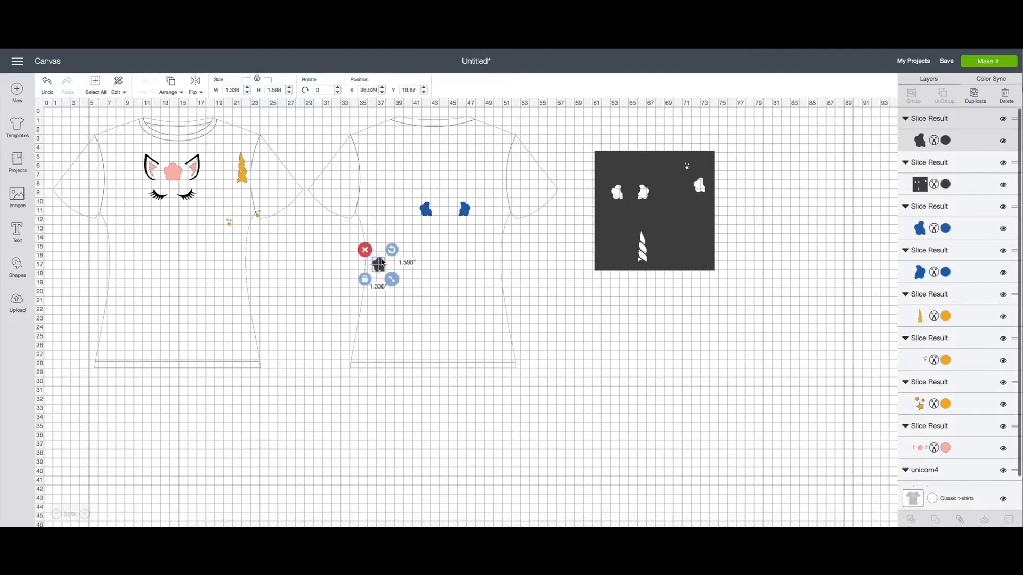
key("Delete")
left_click_drag(424, 213, 391, 221)
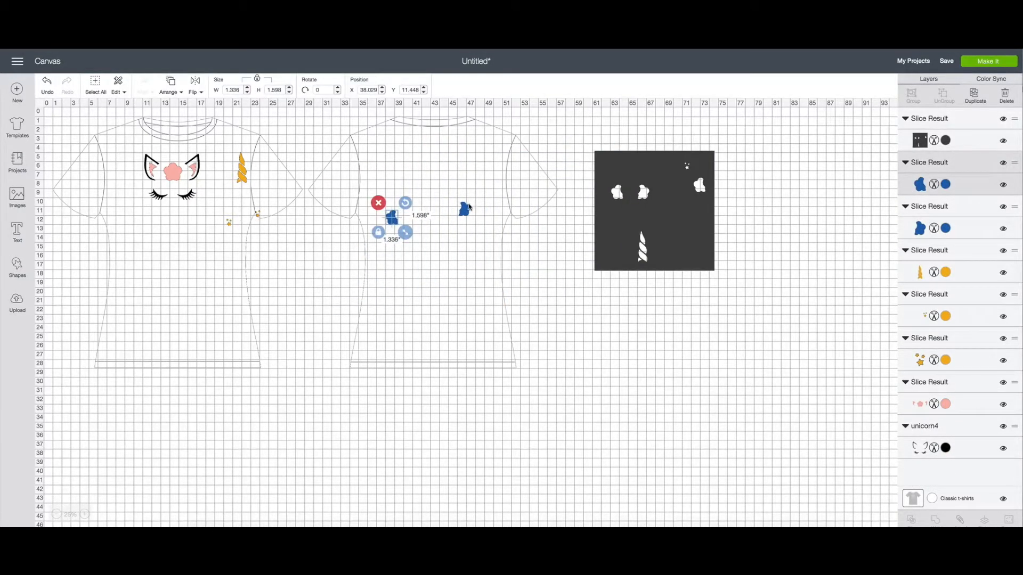
left_click_drag(469, 208, 353, 158)
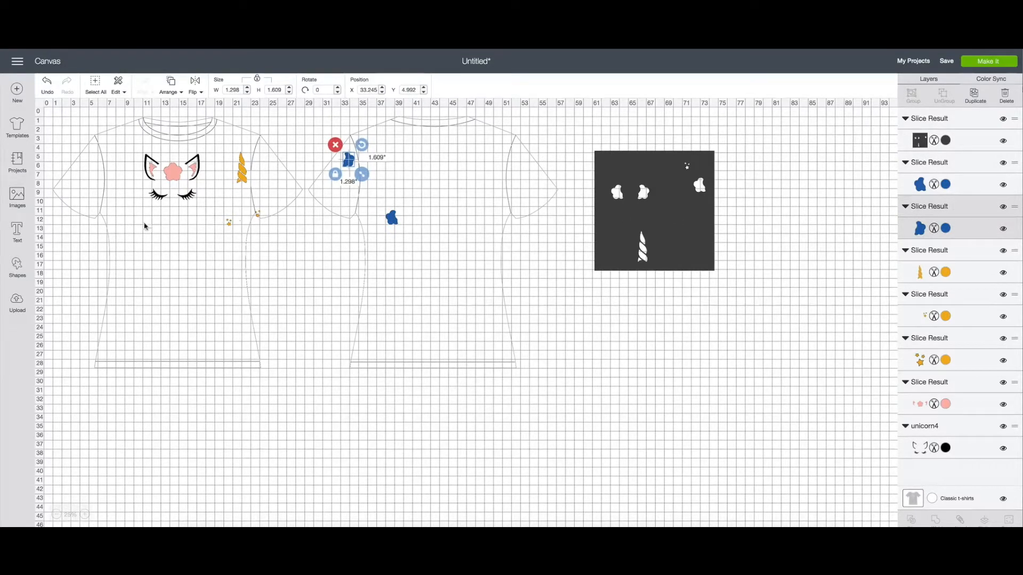
Move the pink ear-and-flower layer away from the face, position the square over one inner ear, and slice the layer with it.
left_click_drag(173, 171, 497, 246)
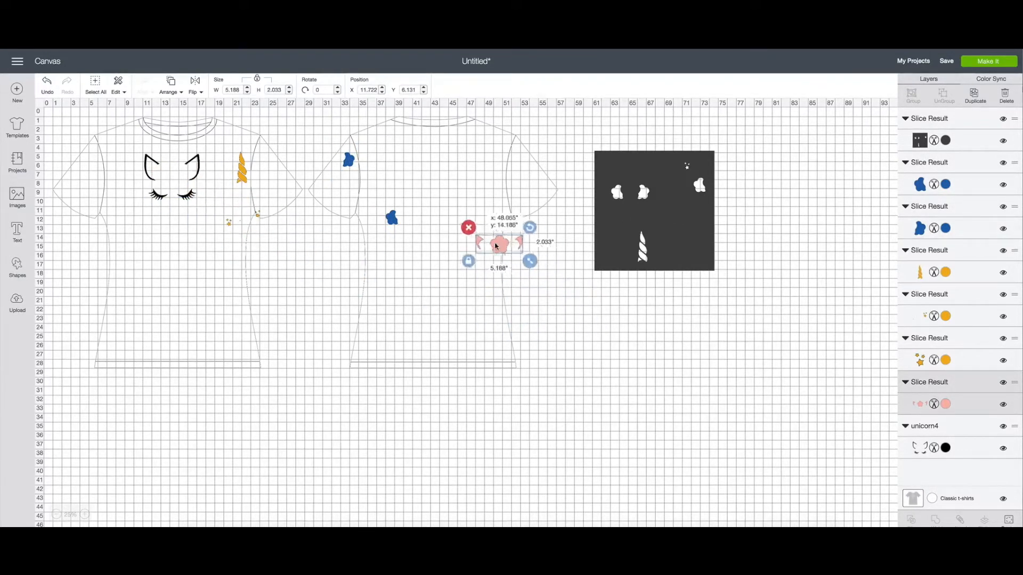
left_click_drag(629, 179, 544, 166)
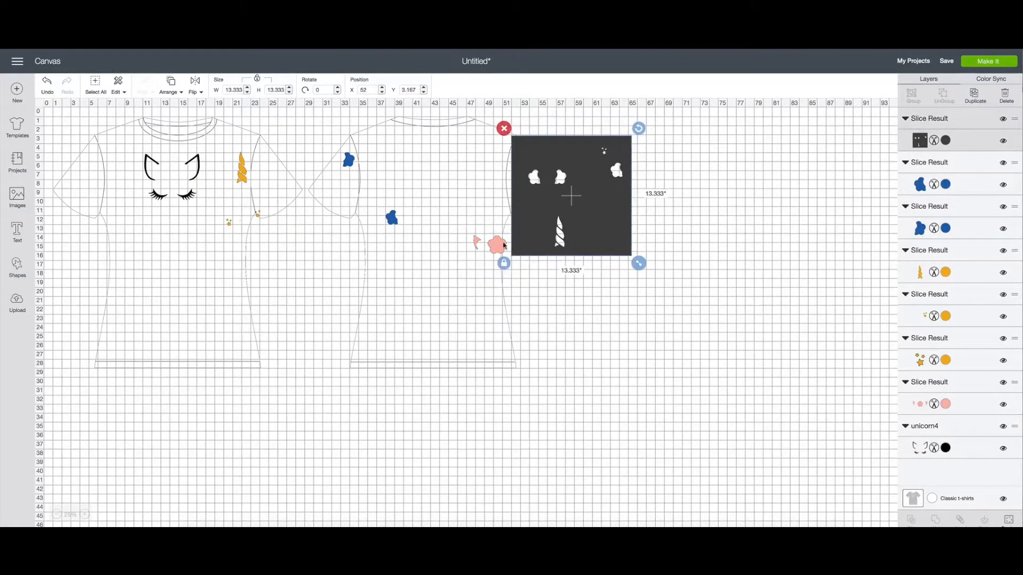
left_click(501, 245, "shift")
left_click(911, 522)
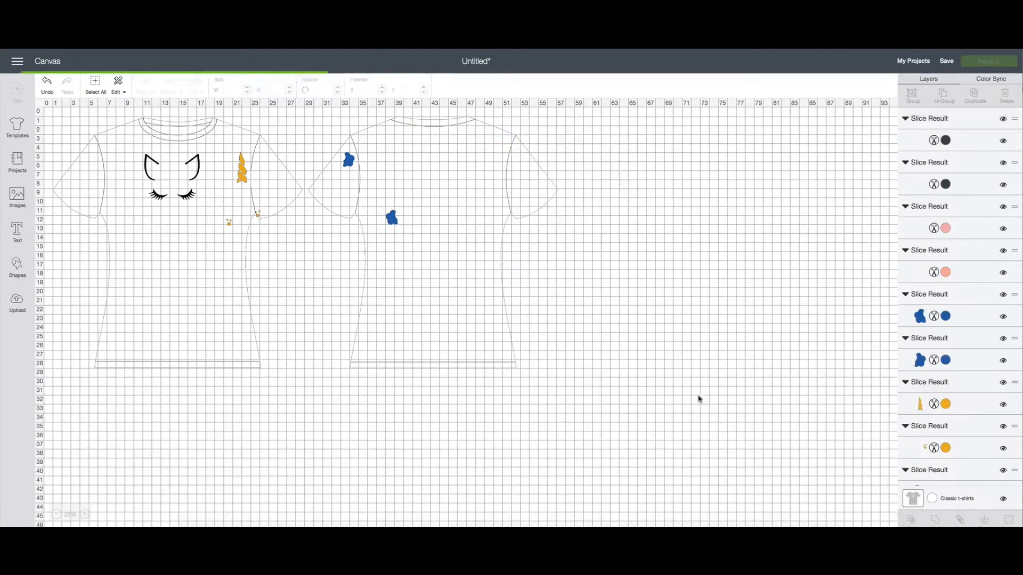
Slice the other pink inner ear from the flower with the square, move the square aside, and delete the dark ear cutouts.
left_click_drag(597, 230, 500, 215)
left_click(442, 247, "shift")
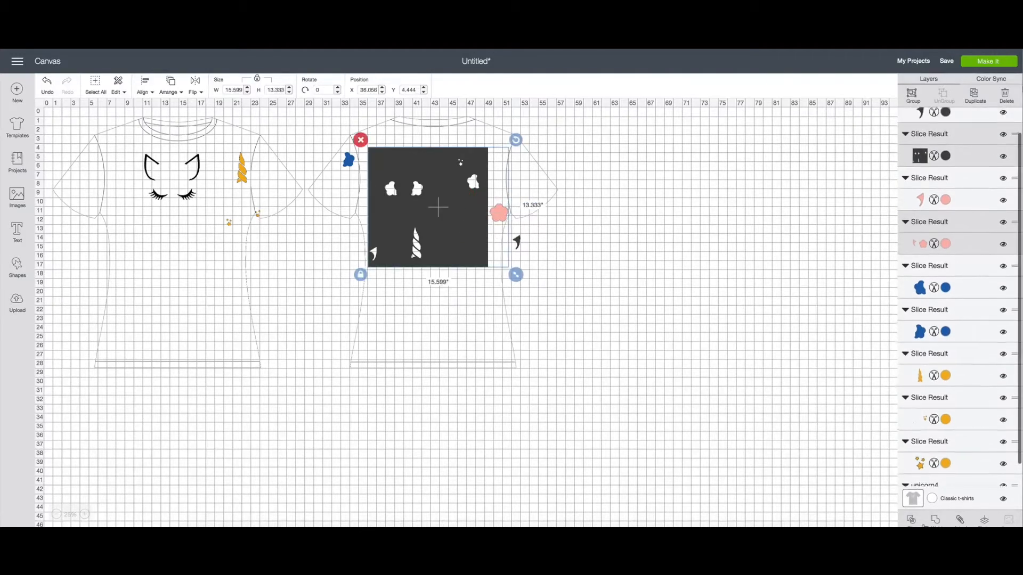
left_click(911, 522)
left_click_drag(451, 251, 709, 280)
left_click(478, 210)
key("Delete")
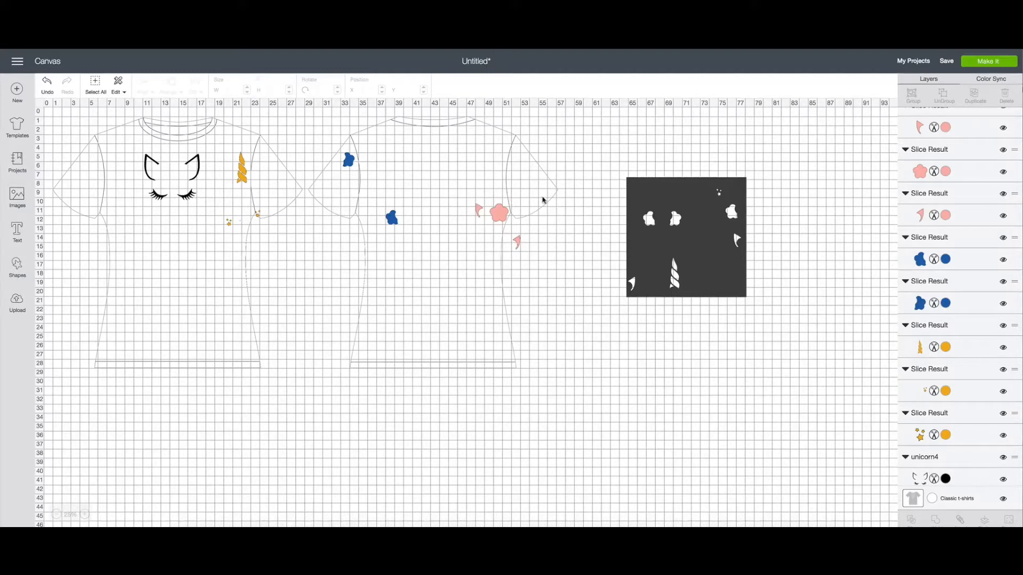
left_click(969, 160)
left_click(974, 256, "shift")
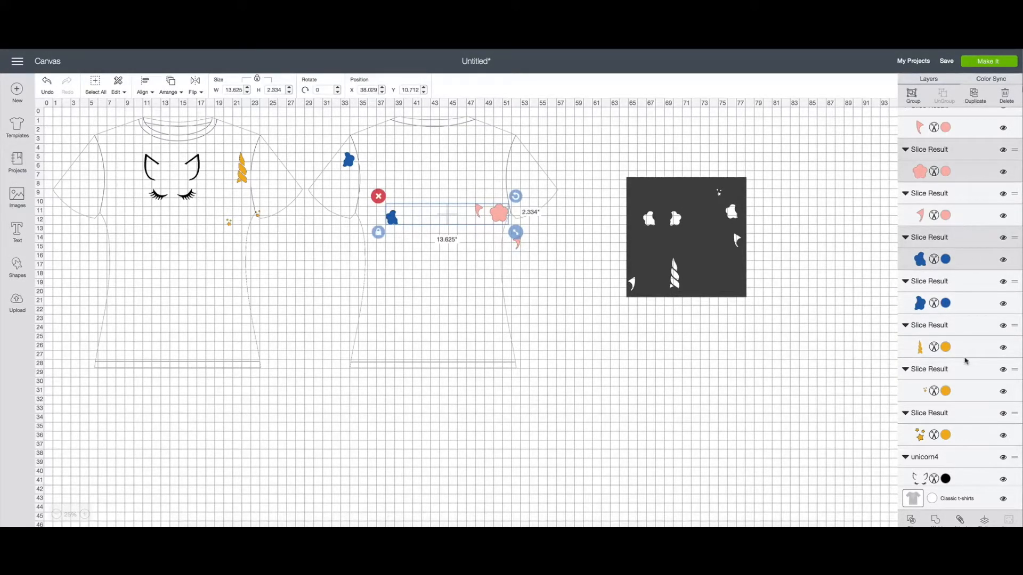
left_click(965, 362, "shift")
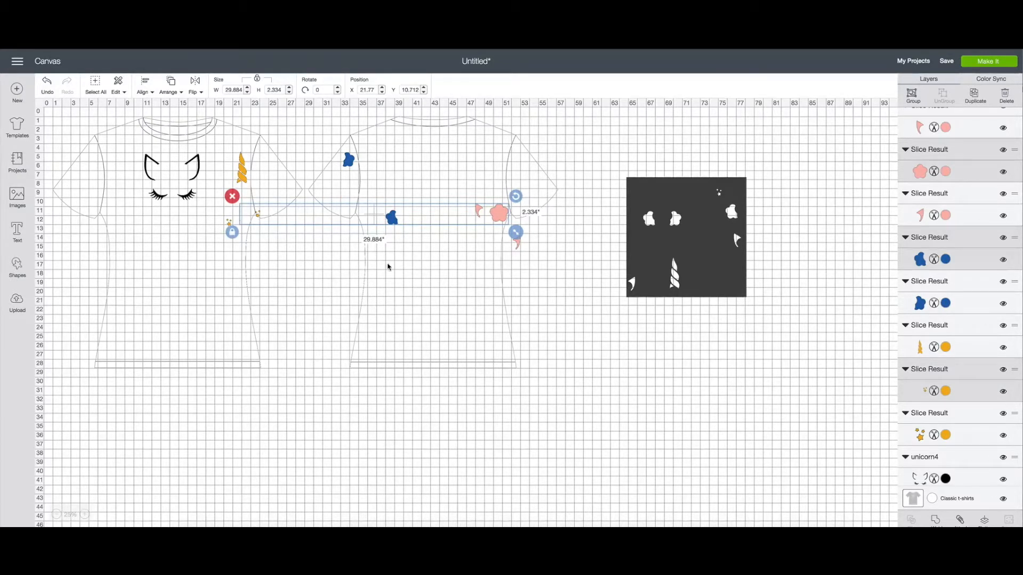
left_click(389, 267)
Move the black ears-and-eyelashes layer onto clear canvas, place the square over the right ear outline, and slice the layer with it.
left_click_drag(154, 194, 511, 361)
left_click_drag(659, 261, 557, 312)
left_click(544, 363)
left_click(607, 306, "shift")
left_click(910, 520)
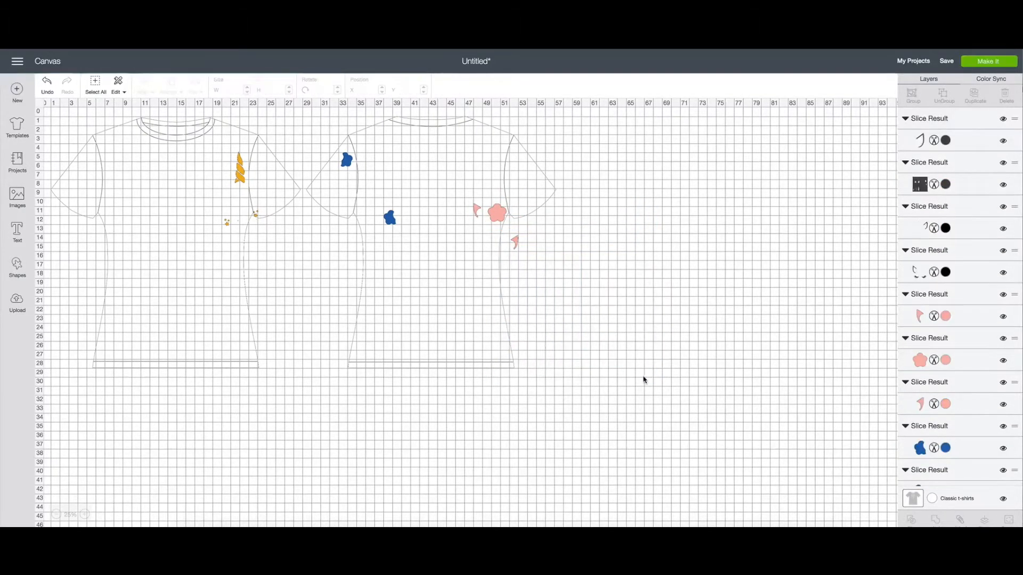
Position the square over the left black ear outline and slice it from the ears-and-eyelashes layer.
left_click_drag(594, 314, 477, 313)
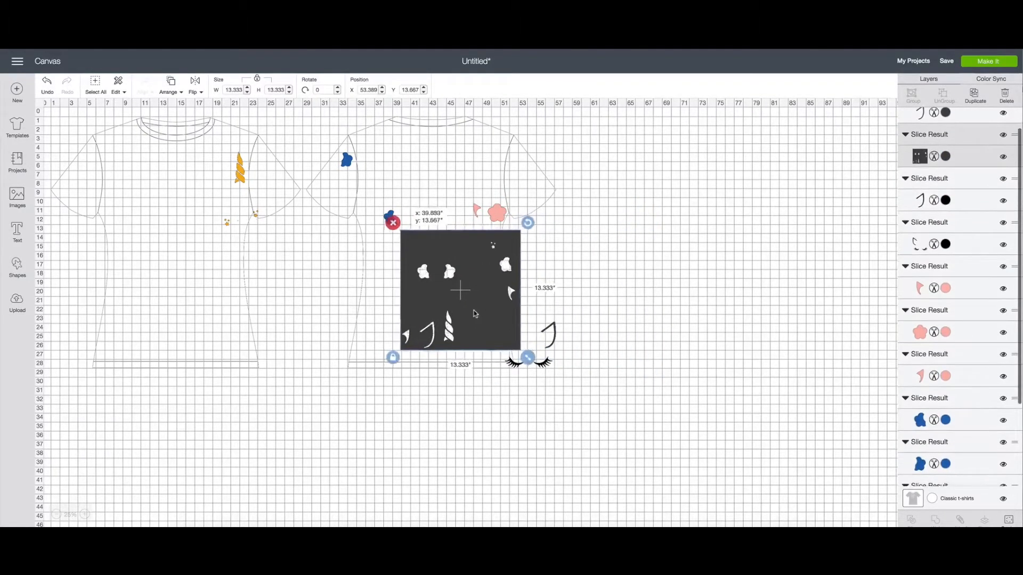
left_click(545, 365, "shift")
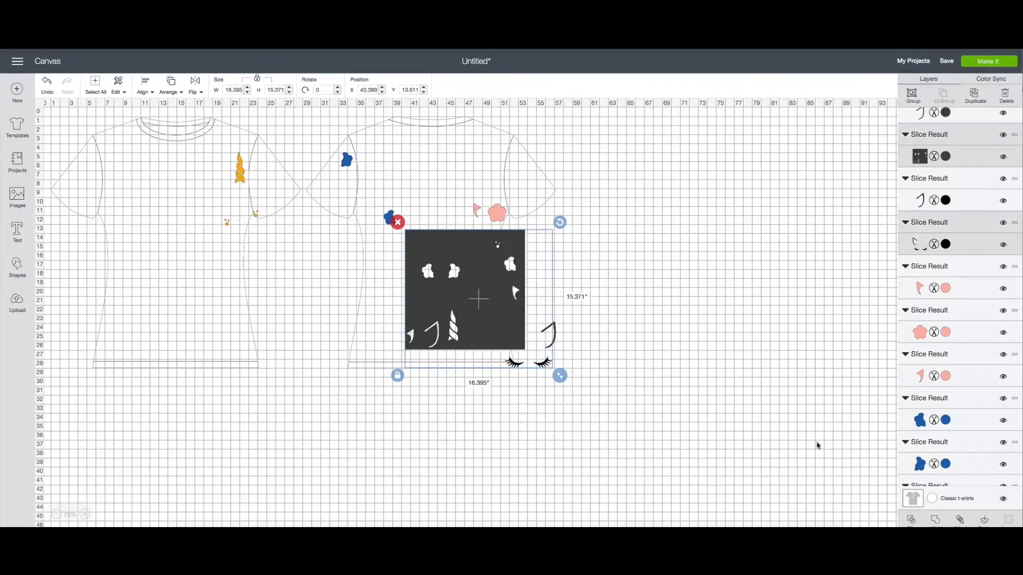
left_click(912, 521)
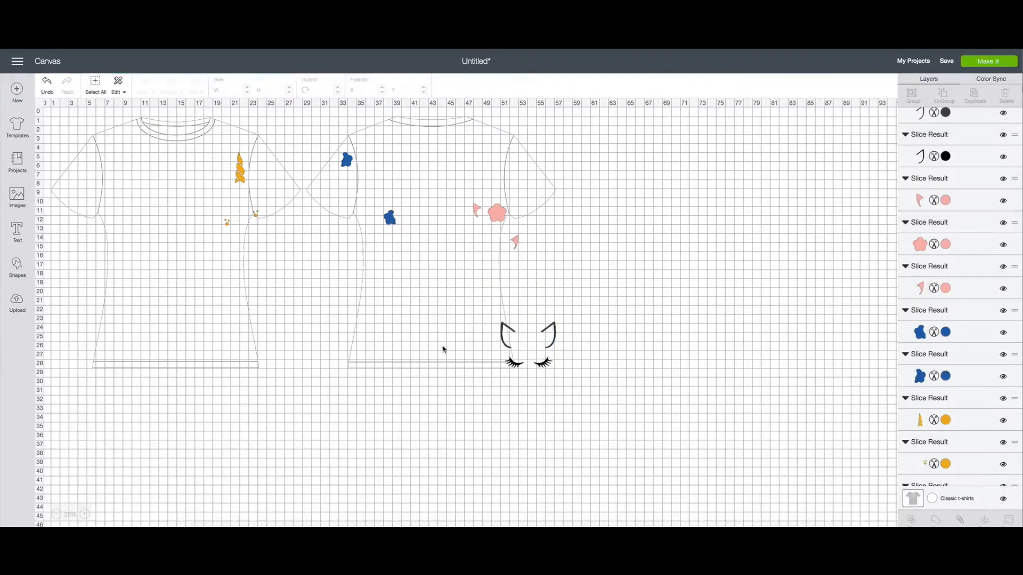
Slice the left eyelash from the right one with the square, and delete the dark square.
left_click_drag(448, 281, 452, 402)
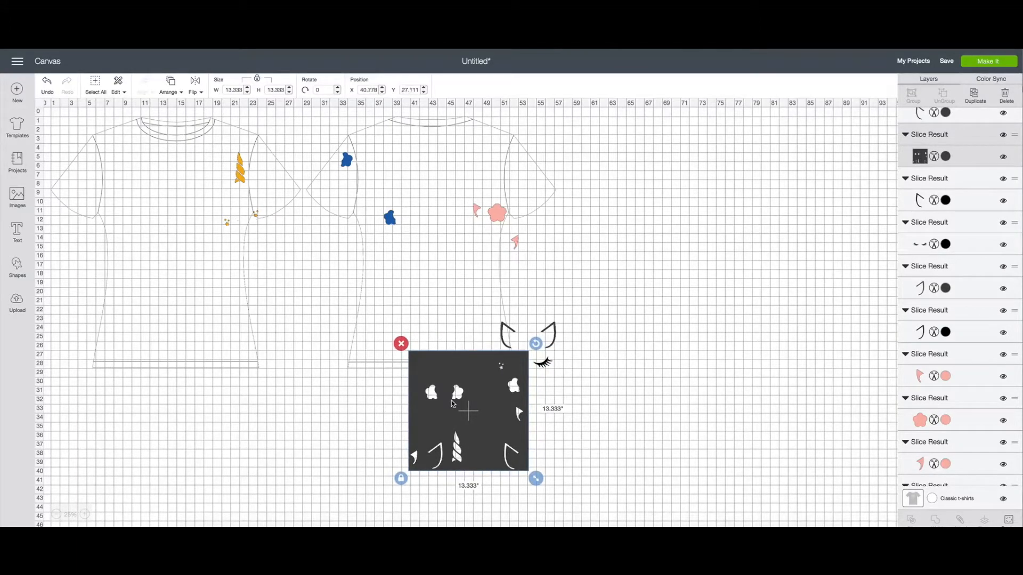
left_click(542, 366, "shift")
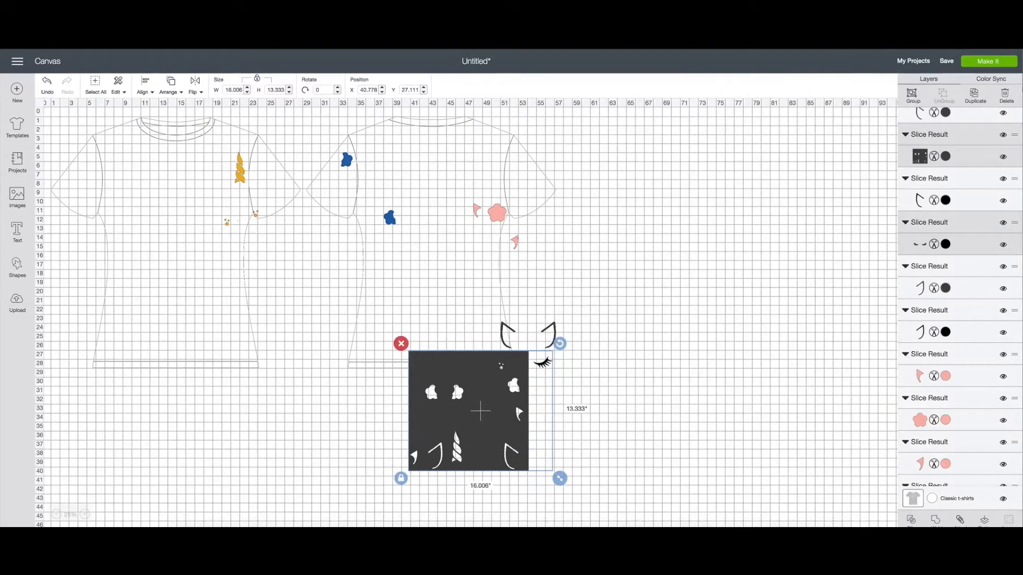
left_click(911, 521)
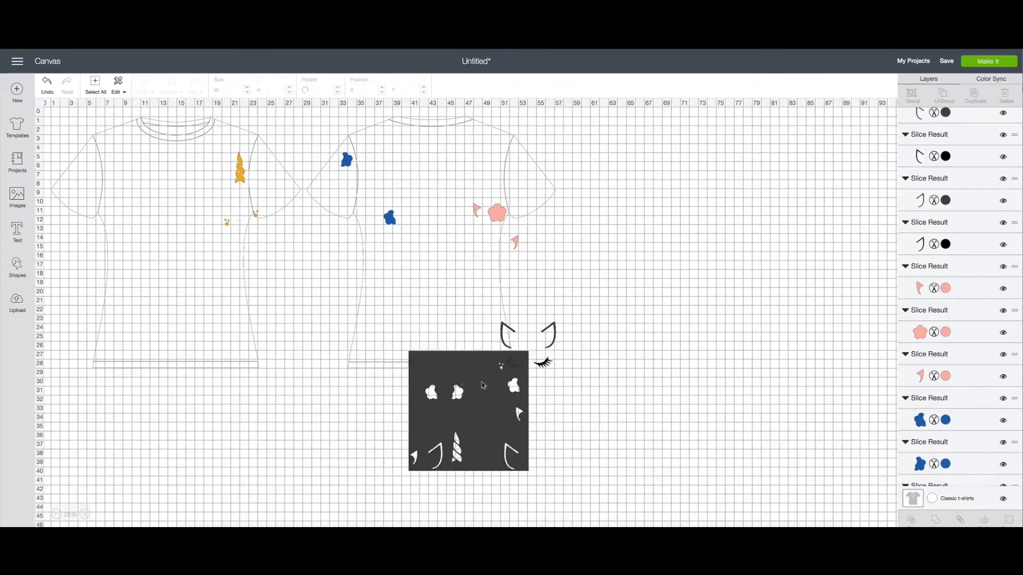
left_click_drag(484, 386, 338, 391)
key("Delete")
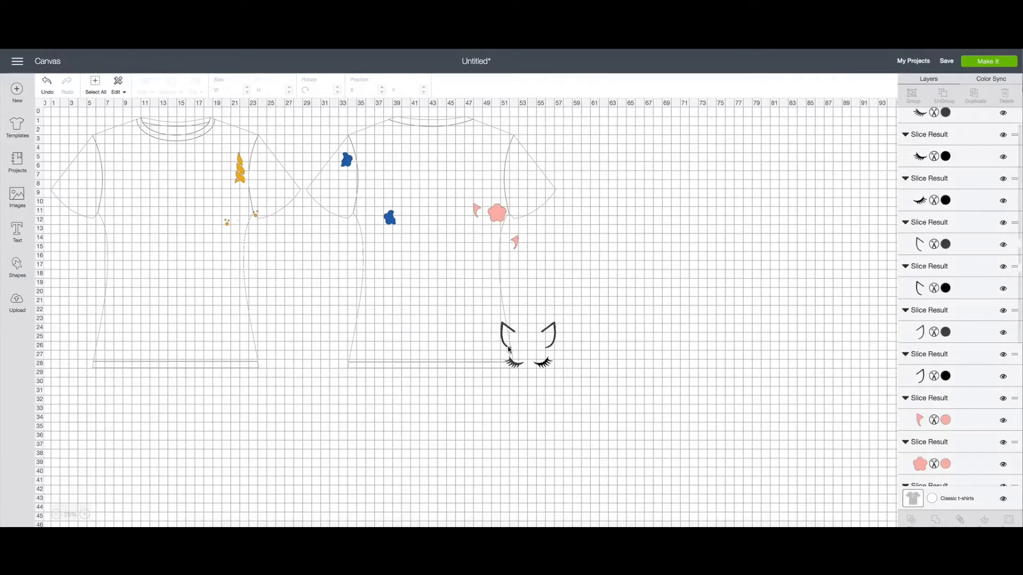
Delete the dark cutout copies lying over both black ear outlines and the left eyelash.
left_click(509, 350)
left_click_drag(495, 333, 434, 327)
key("Delete")
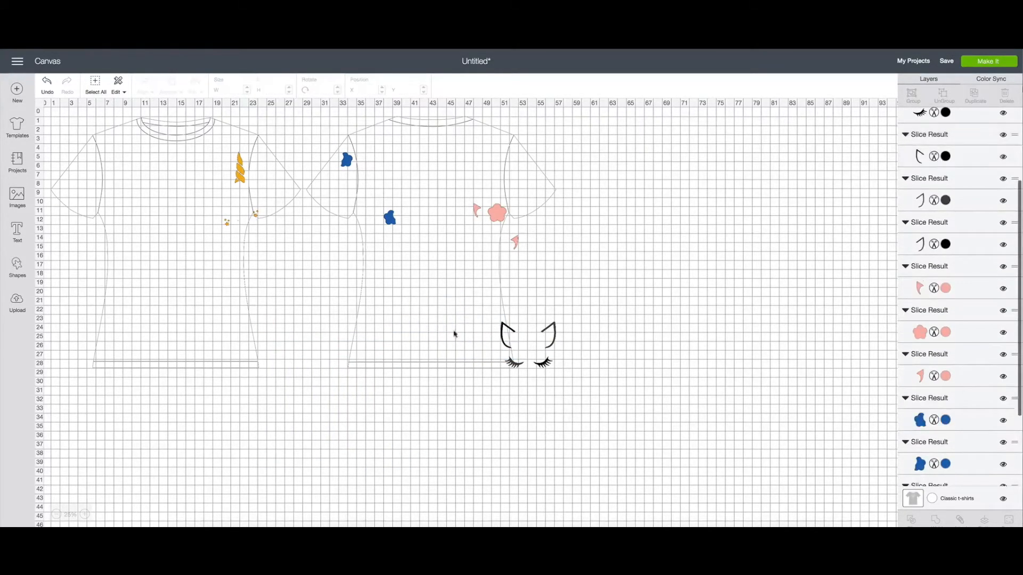
left_click_drag(549, 331, 424, 307)
key("Delete")
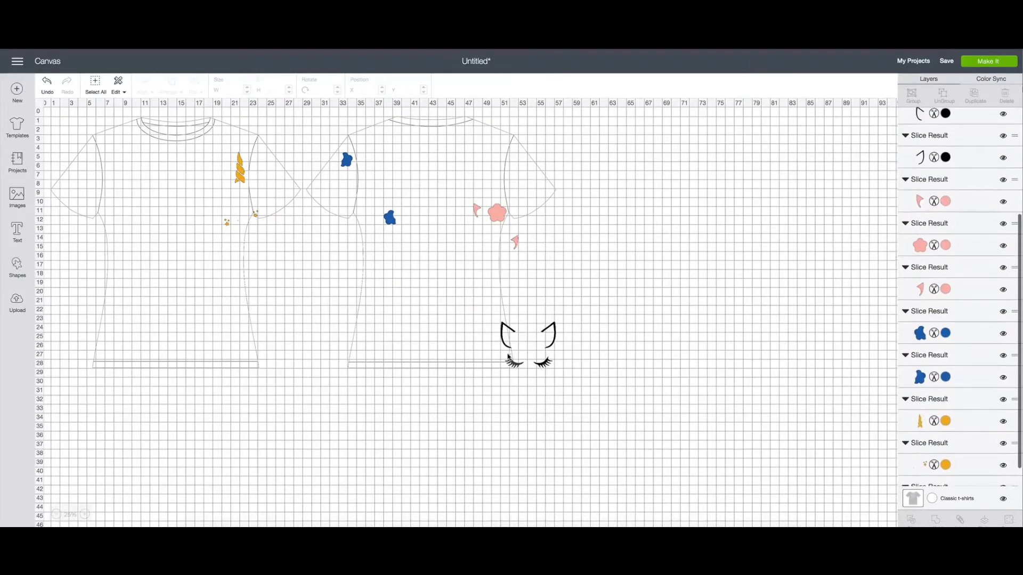
left_click(509, 357)
left_click_drag(508, 357, 429, 343)
key("Delete")
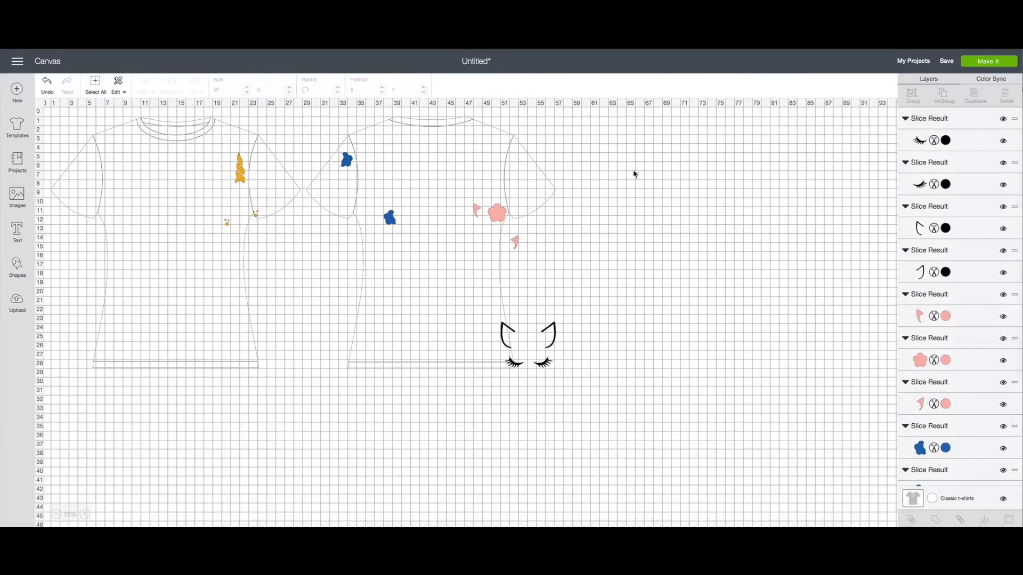
Send the design to mat preparation and rotate the right ear outline so it nests against the left ear on the black mat.
left_click(988, 61)
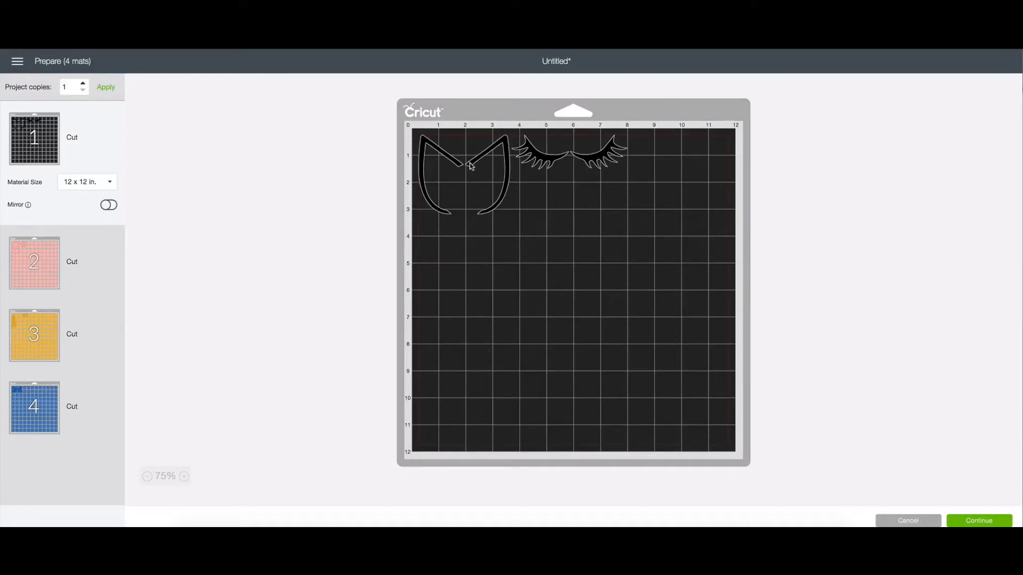
left_click_drag(470, 166, 494, 167)
left_click_drag(539, 130, 504, 193)
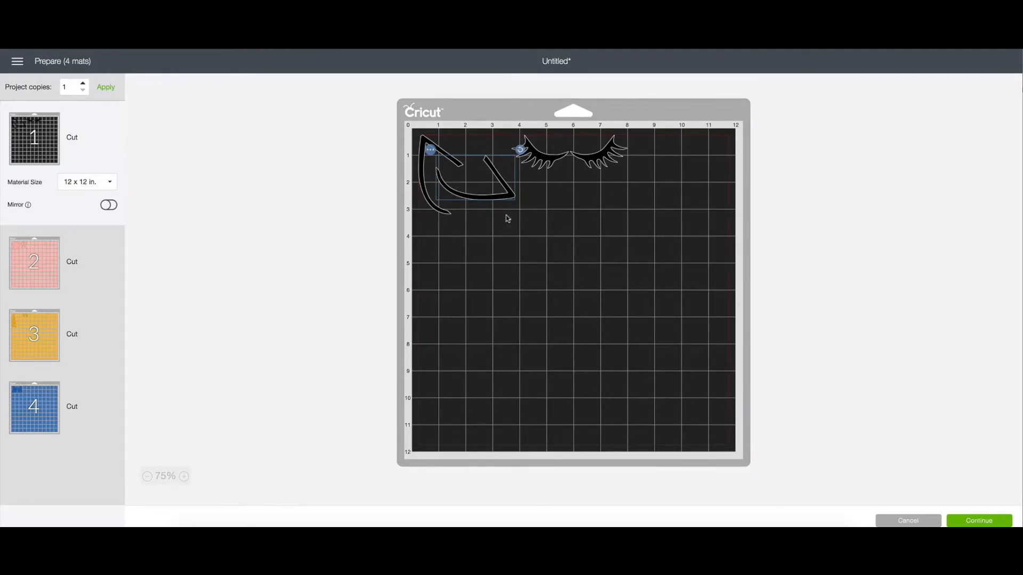
Move both eyelashes closer to the nested ears on the black mat and rotate the right eyelash to fit beside the left one.
left_click(564, 167)
left_click_drag(537, 154, 518, 154)
left_click_drag(606, 157, 593, 155)
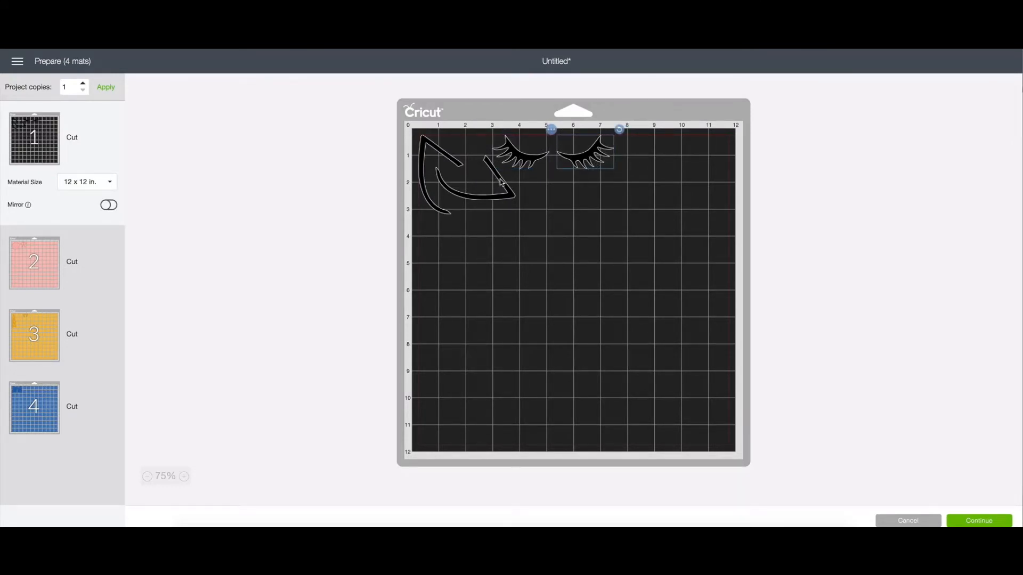
left_click(501, 186)
left_click_drag(502, 186, 499, 185)
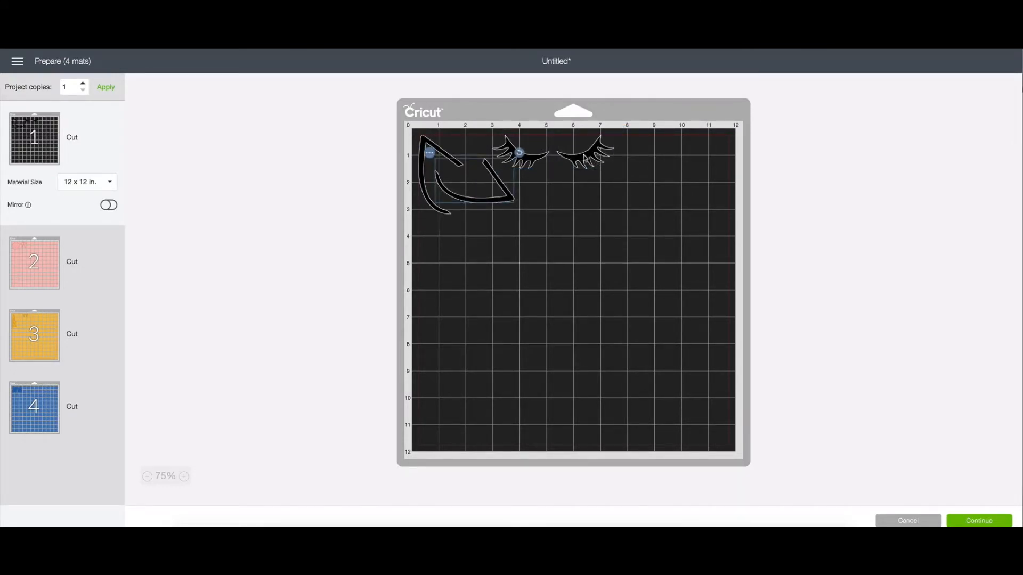
left_click(581, 162)
left_click_drag(580, 160, 568, 177)
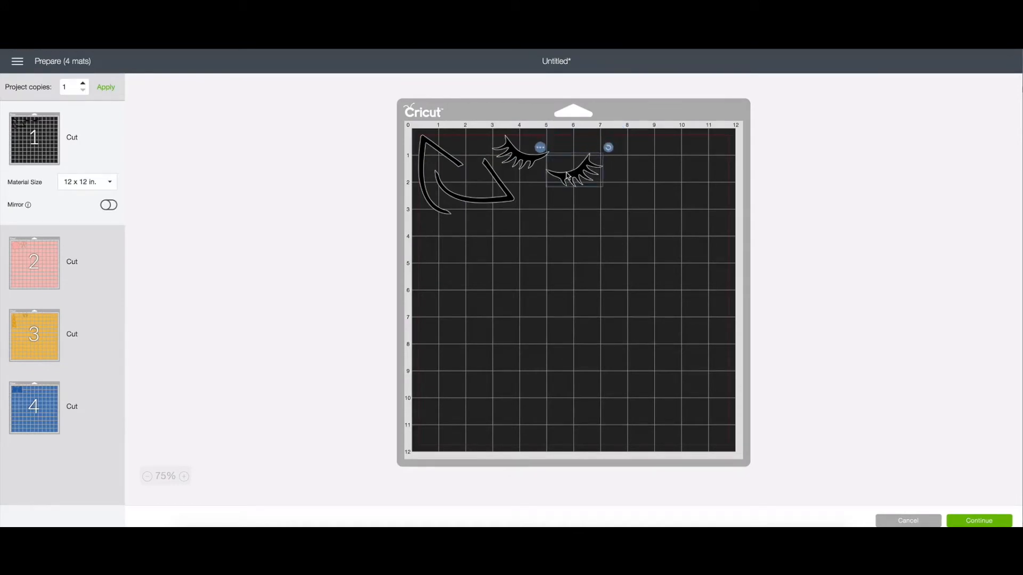
left_click_drag(608, 147, 572, 158)
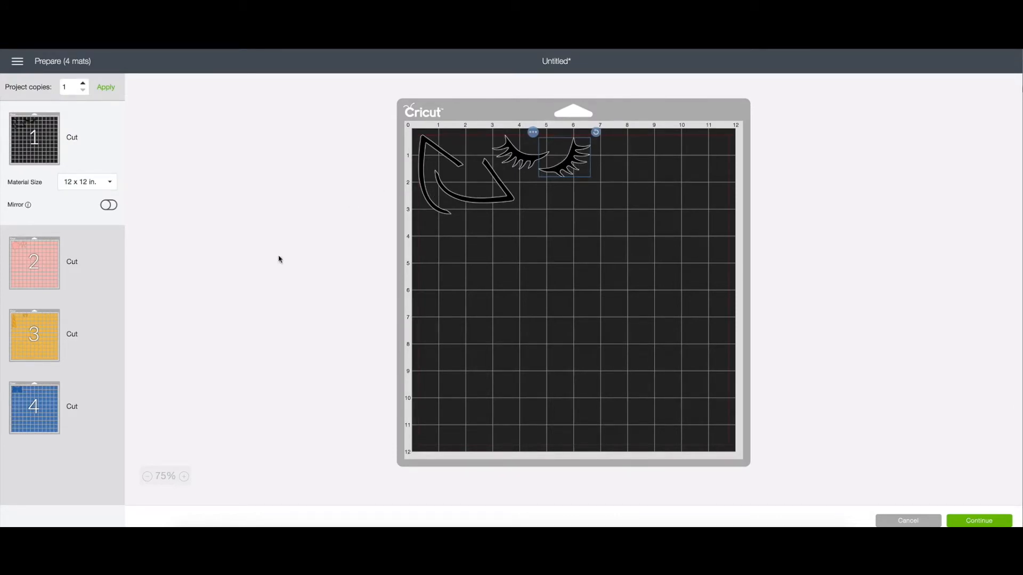
Move the star groups next to the horn on the gold mat and adjust the spacing of the two flowers on the blue mat.
left_click(33, 270)
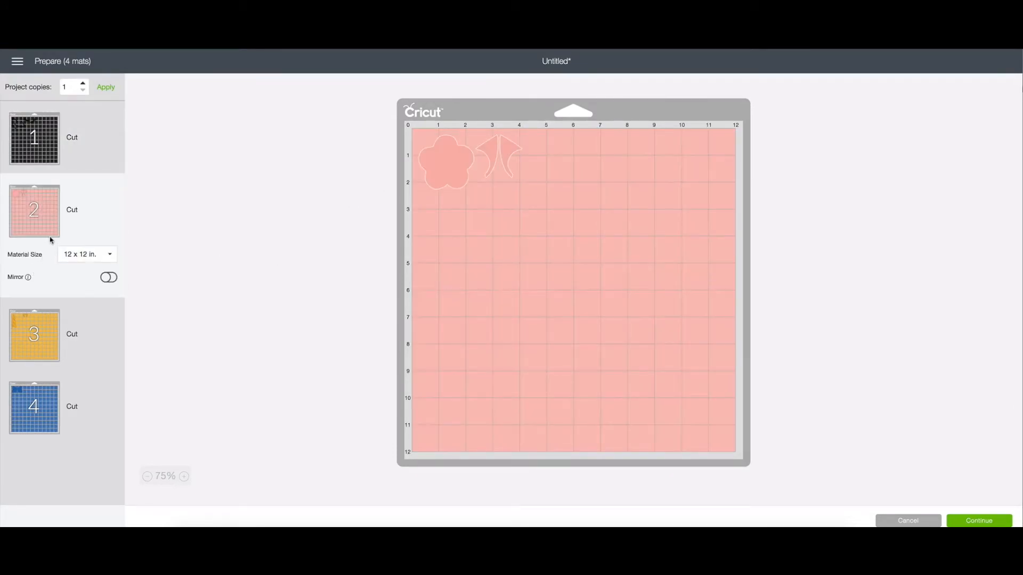
left_click(41, 341)
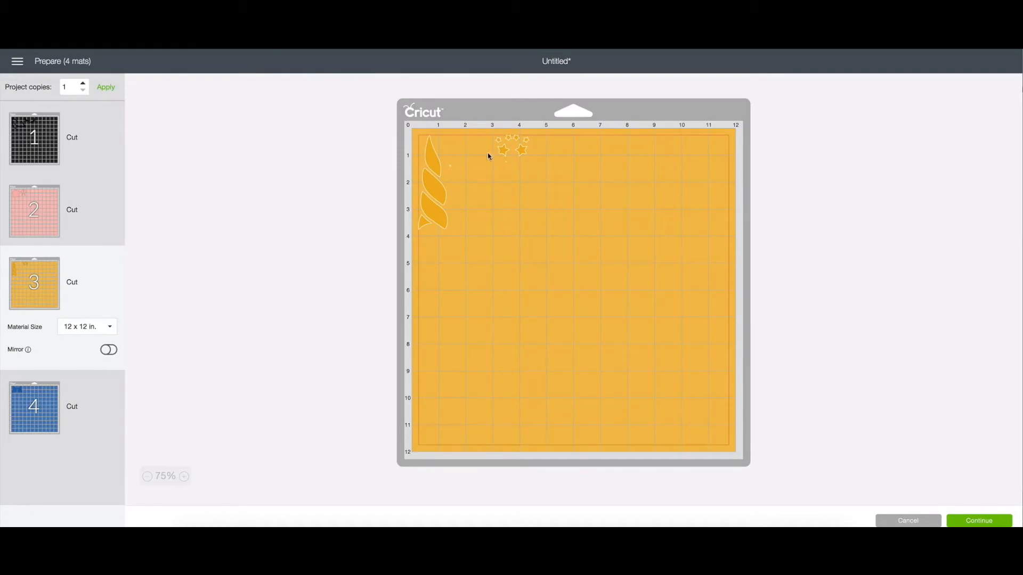
left_click_drag(503, 148, 448, 150)
left_click_drag(518, 146, 460, 180)
left_click(475, 150)
left_click(34, 408)
left_click_drag(465, 153, 468, 152)
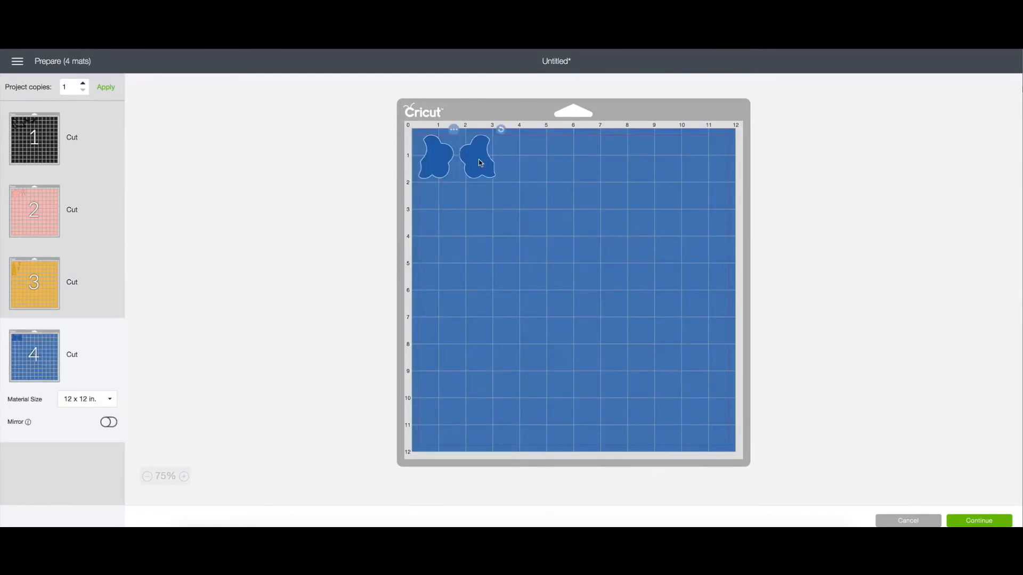
Turn on mirroring for the black mat and separate the overlapping ear outlines and eyelashes.
left_click(38, 157)
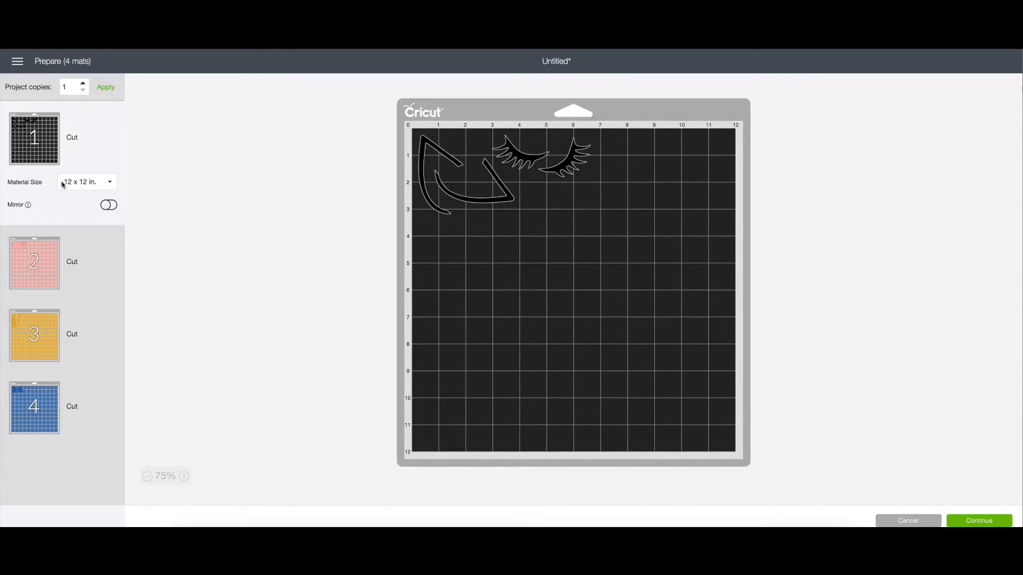
left_click(110, 206)
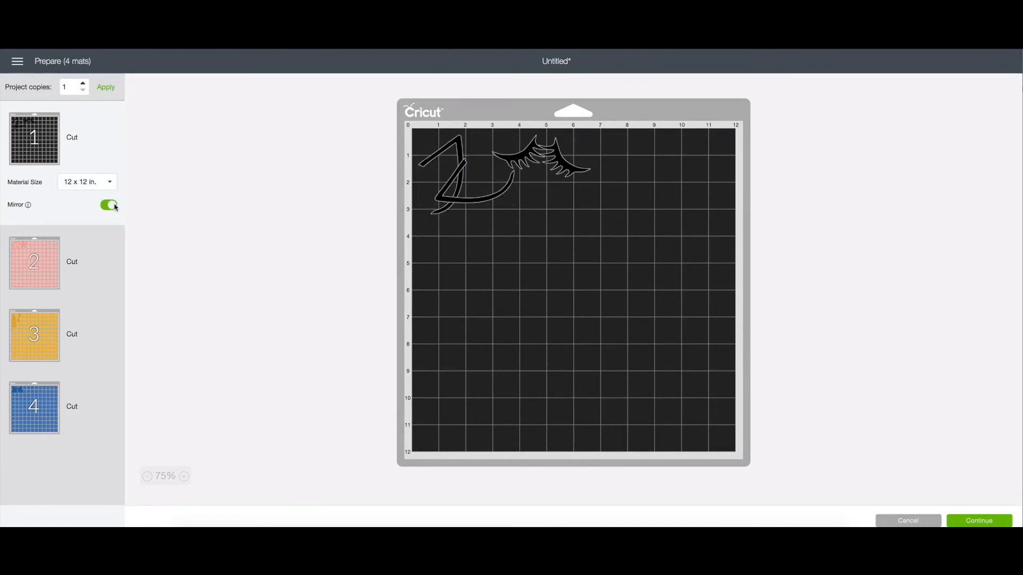
left_click_drag(487, 201, 520, 208)
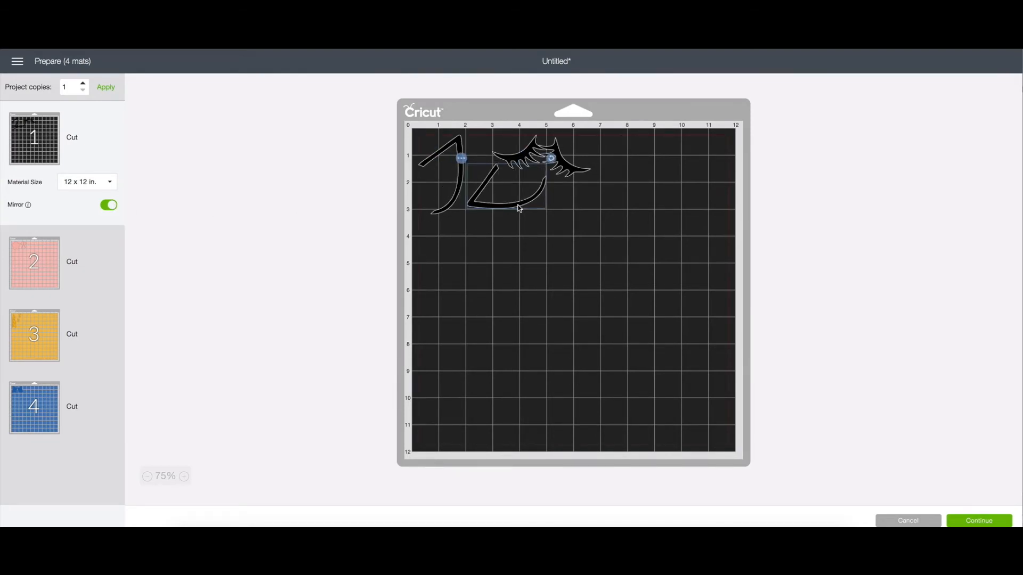
left_click_drag(567, 169, 578, 169)
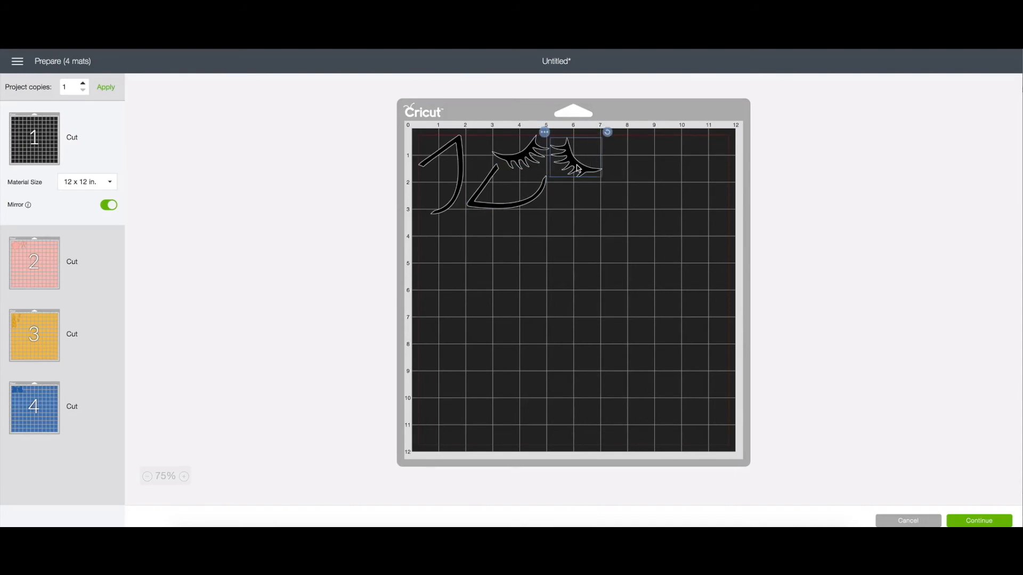
Turn off mirroring for the black mat and shift the rotated ear outline closer to the other ear.
left_click(107, 206)
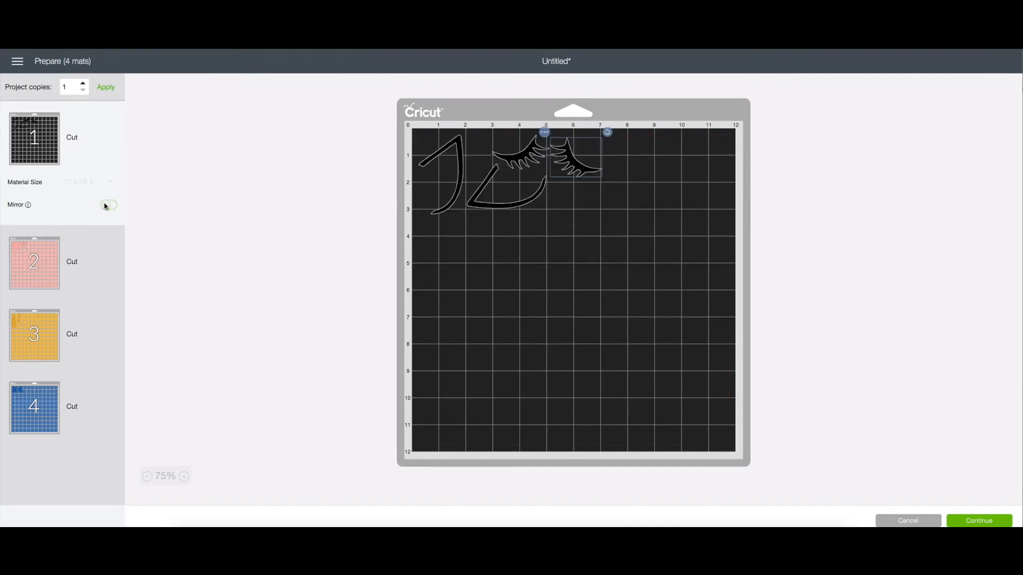
left_click(520, 200)
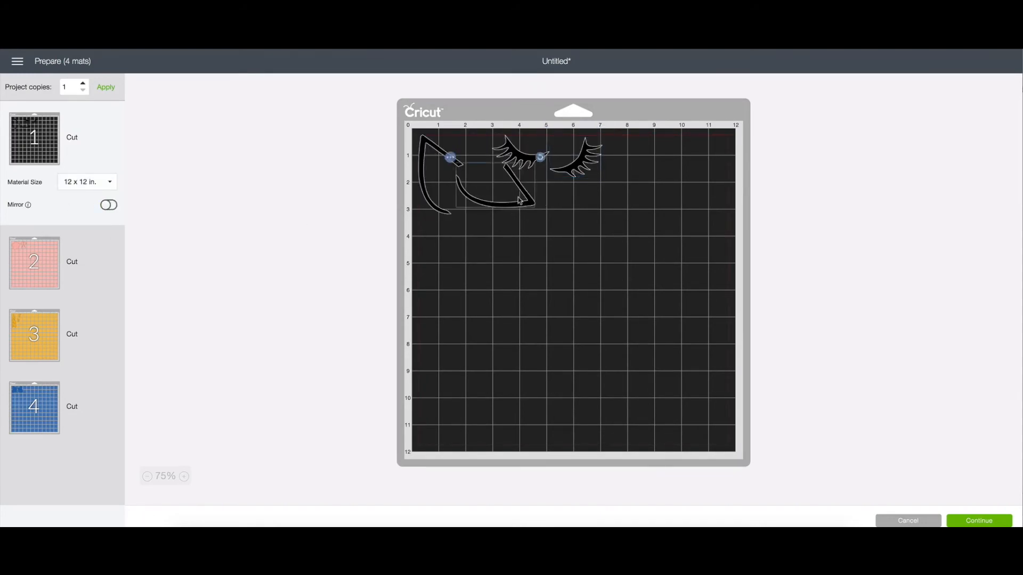
Check the pink, gold and blue mats and continue to the material selection.
left_click(50, 263)
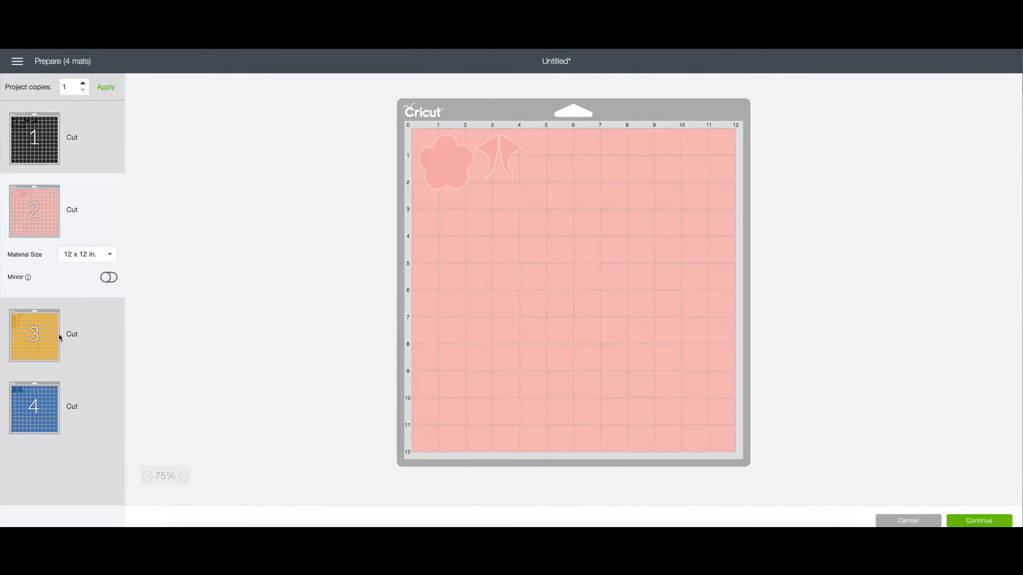
left_click(59, 333)
left_click(72, 393)
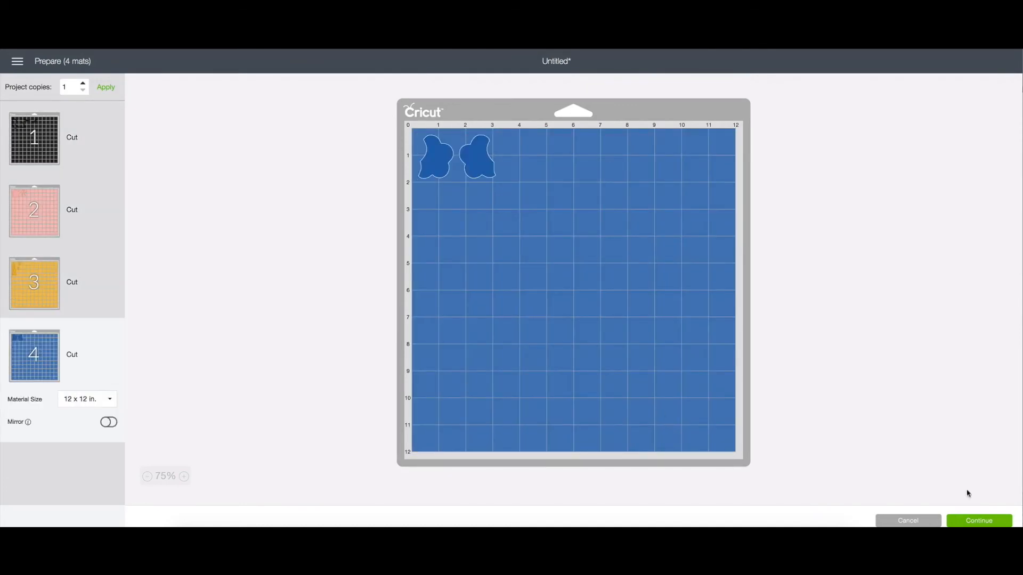
left_click(999, 524)
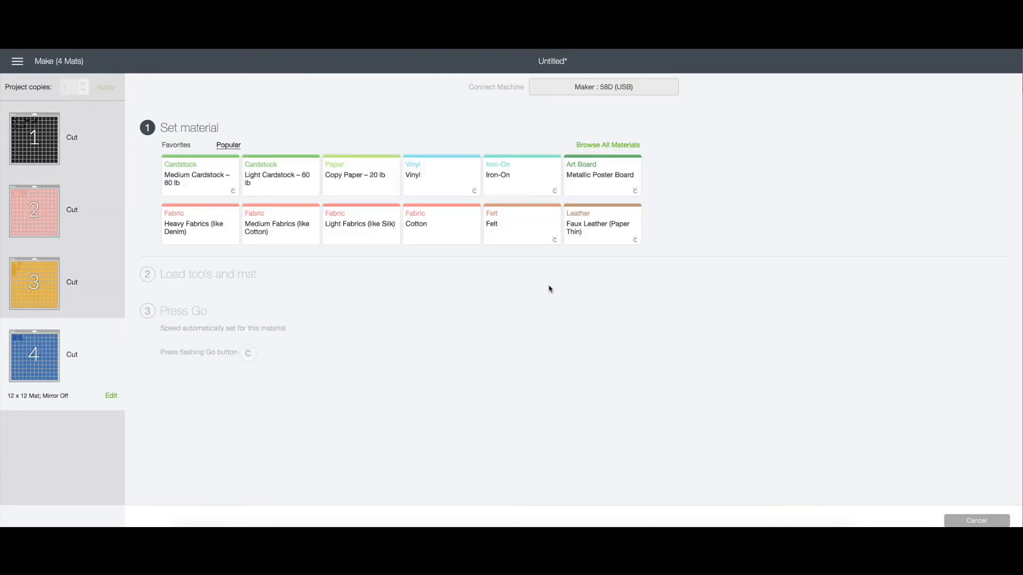